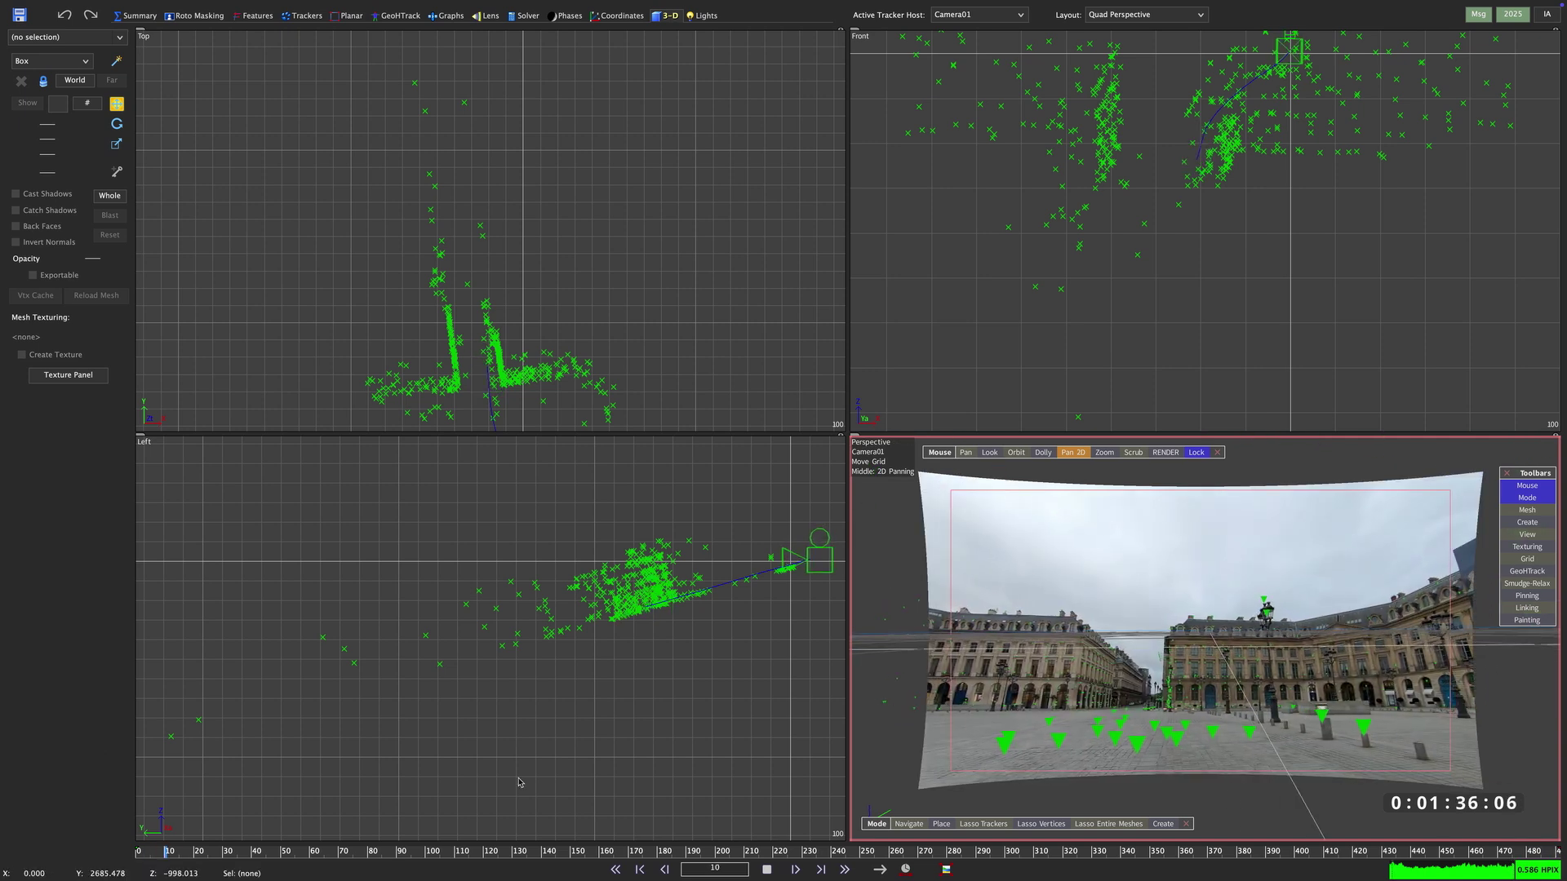
- Add an Earthling mesh in the Left view at frame 0, rotate it upright, and play the shot
left_click(767, 869)
left_click_drag(738, 851, 97, 862)
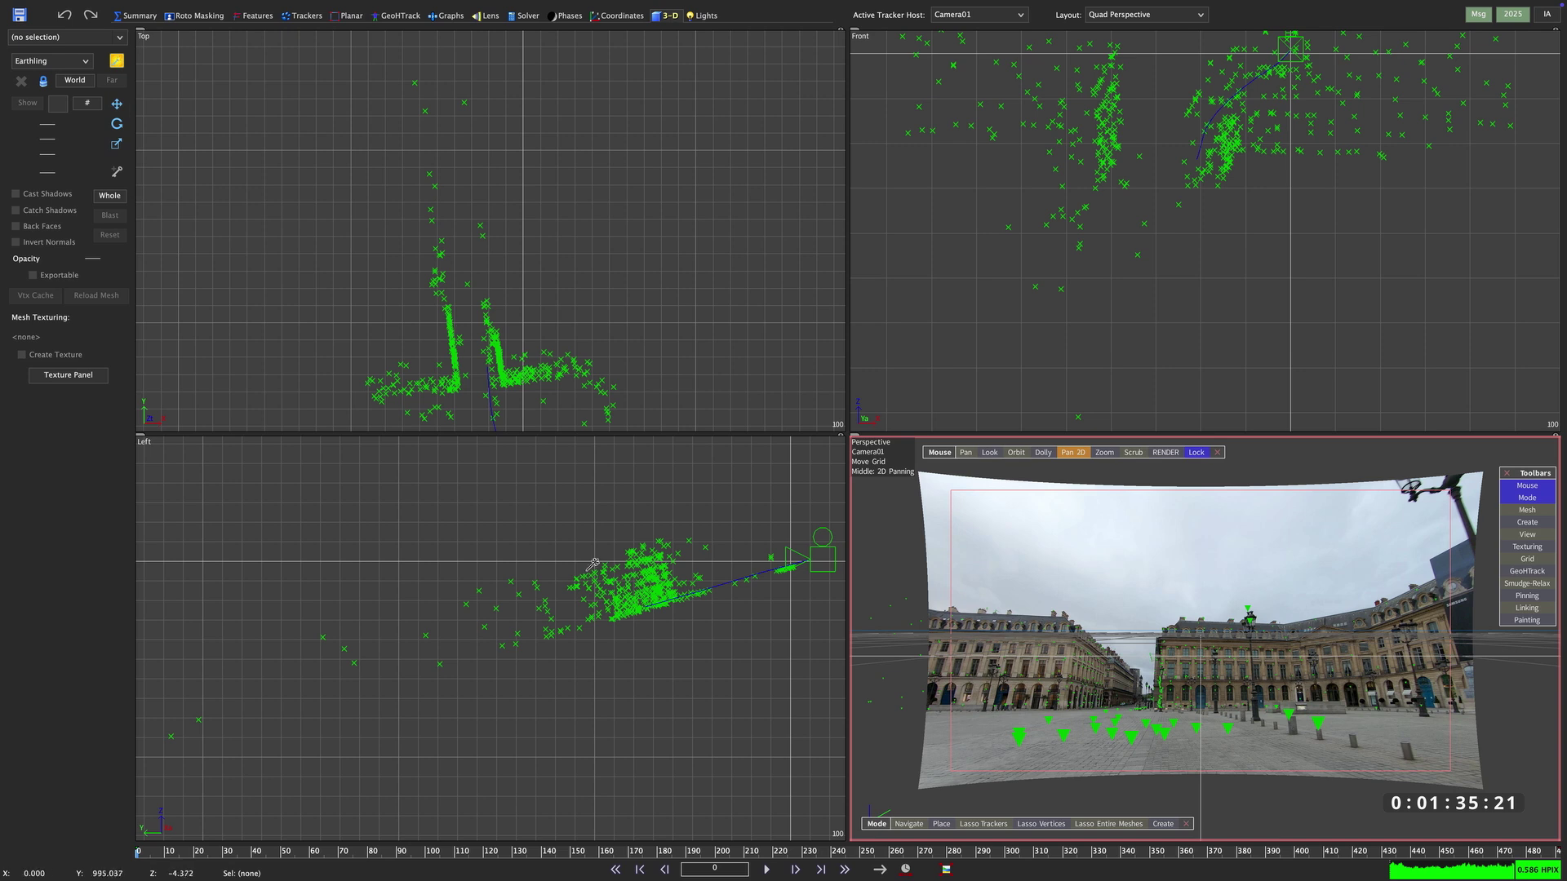
left_click_drag(602, 561, 594, 536)
left_click(116, 123)
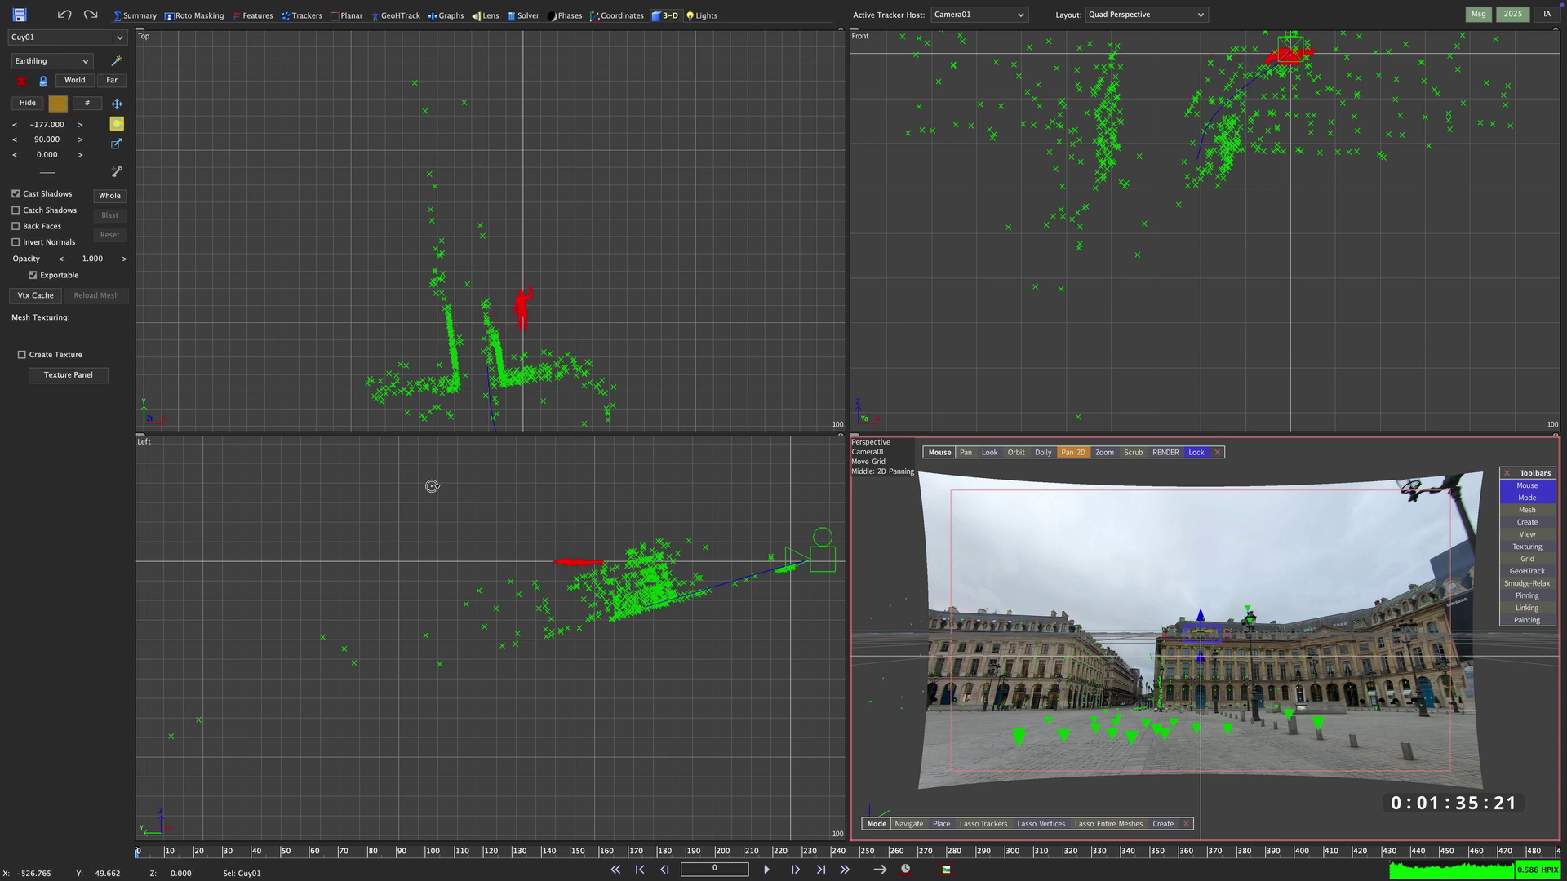
left_click_drag(431, 488, 535, 669)
left_click(766, 869)
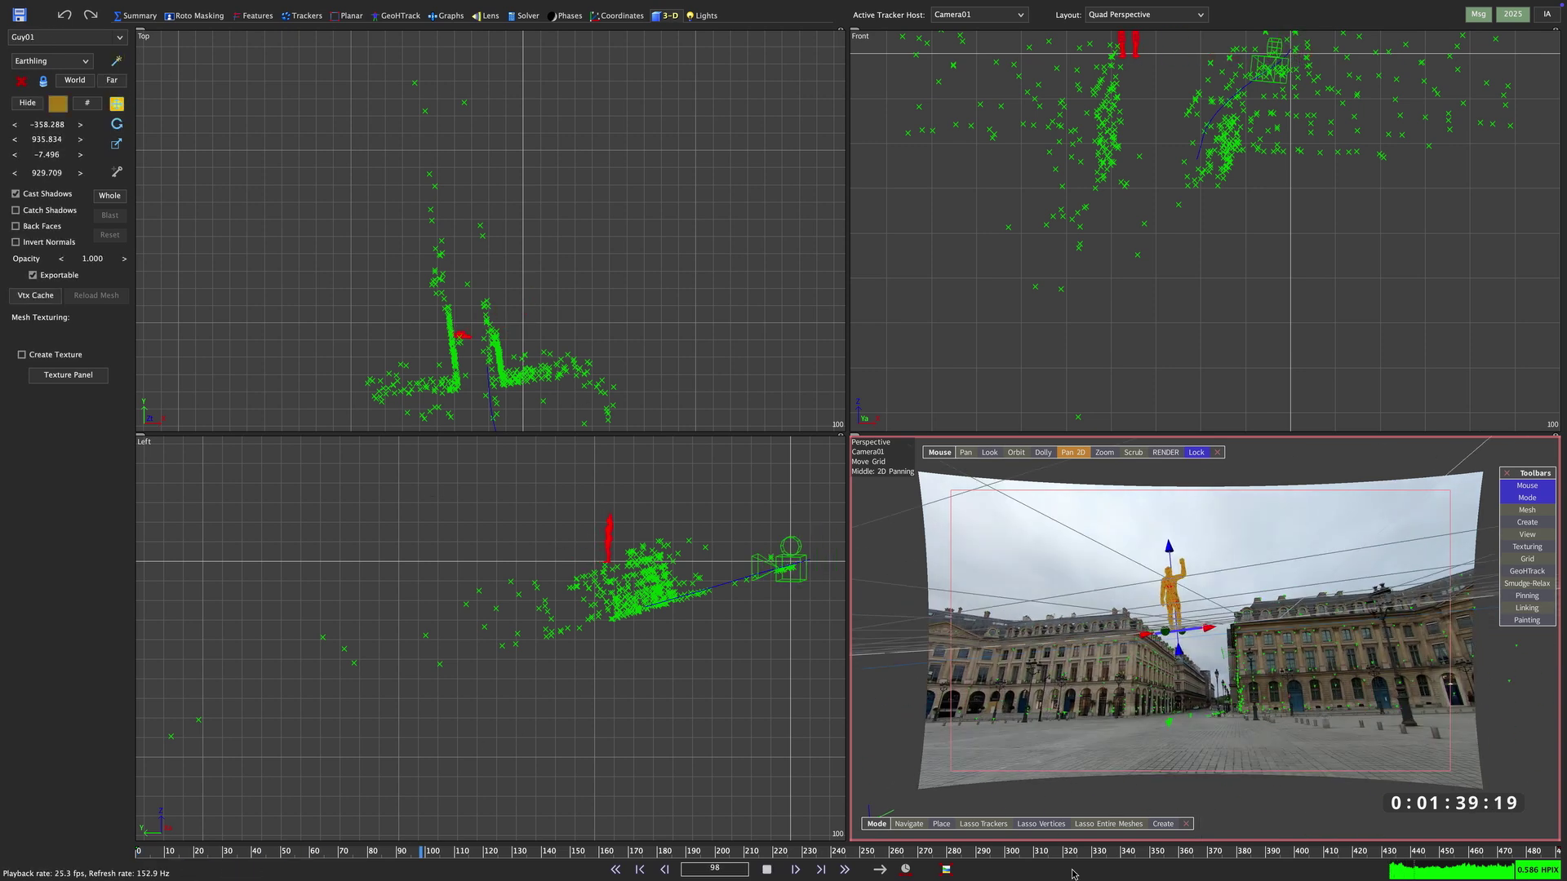
key("space")
- Try to fit the Earthling into the tracked scene by moving, rotating and scaling it, checking against other frames
left_click_drag(1130, 47, 1061, 250)
left_click(116, 144)
left_click(119, 124)
scroll(614, 640, "up", 6)
left_click(117, 104)
left_click_drag(586, 582, 601, 550)
scroll(678, 529, "up", 2)
left_click(117, 144)
middle_click_drag(825, 494, 643, 570)
left_click_drag(644, 570, 595, 629)
left_click_drag(1093, 851, 997, 851)
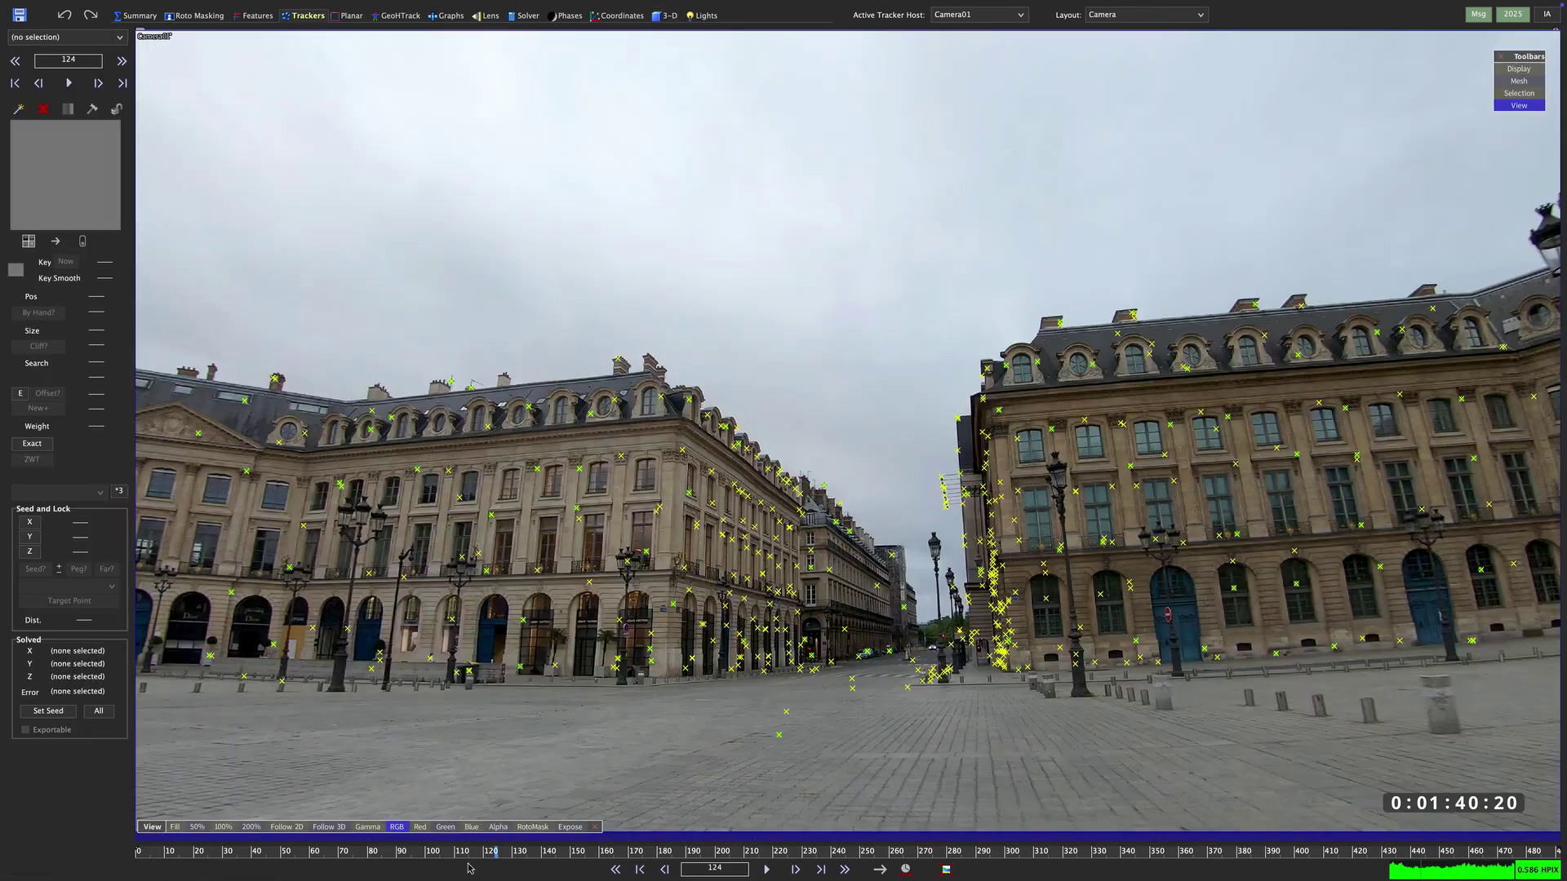
- Go to frame 269, open the Lens room, and hide the lens grid over the footage
left_click_drag(494, 851, 916, 877)
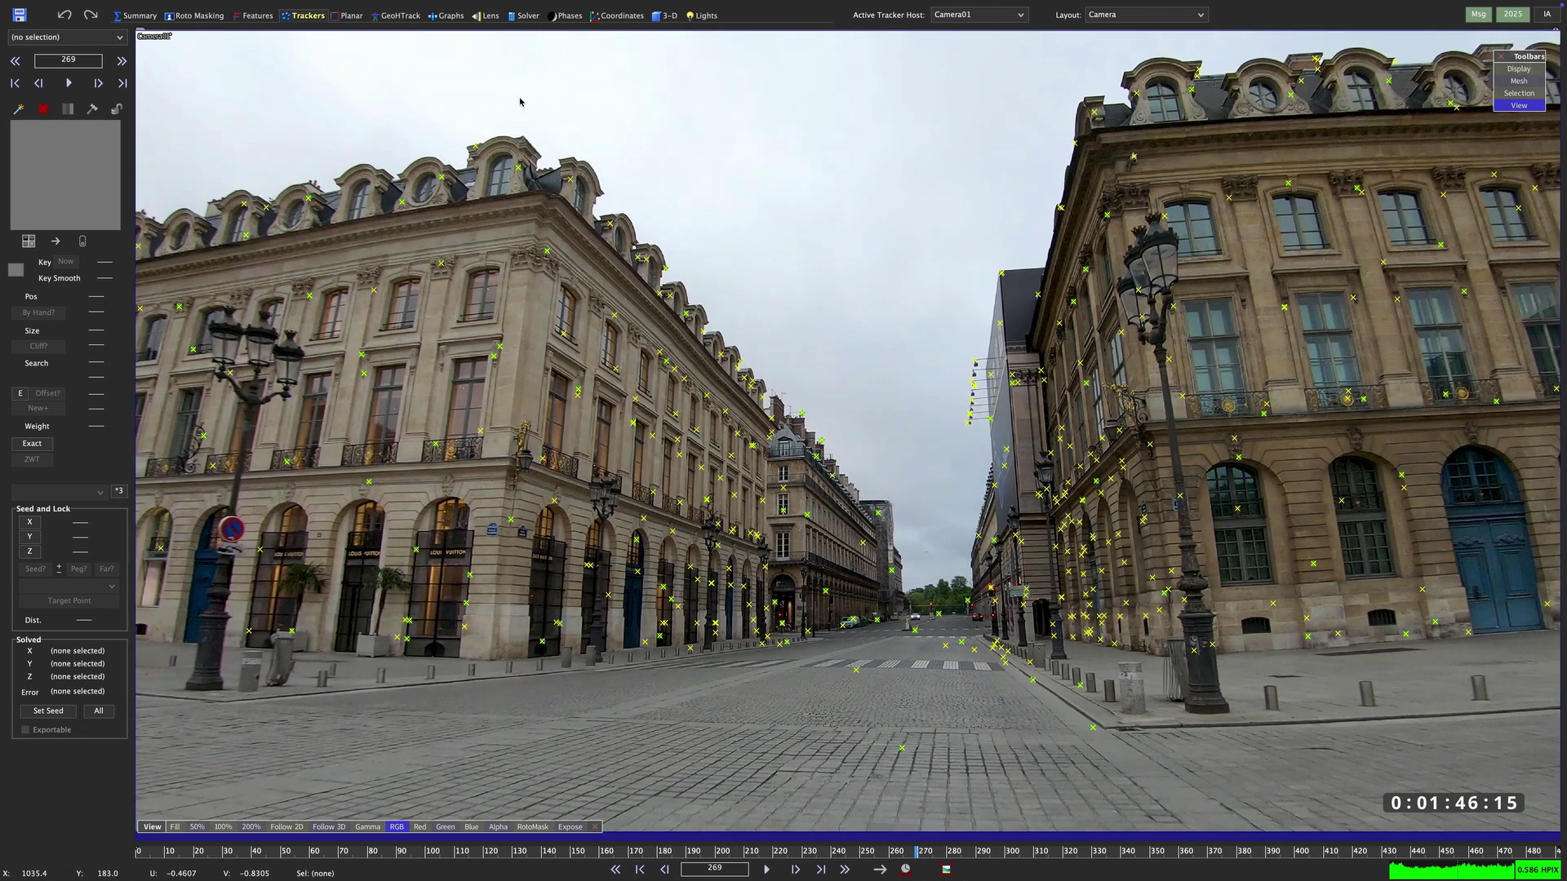
left_click(487, 15)
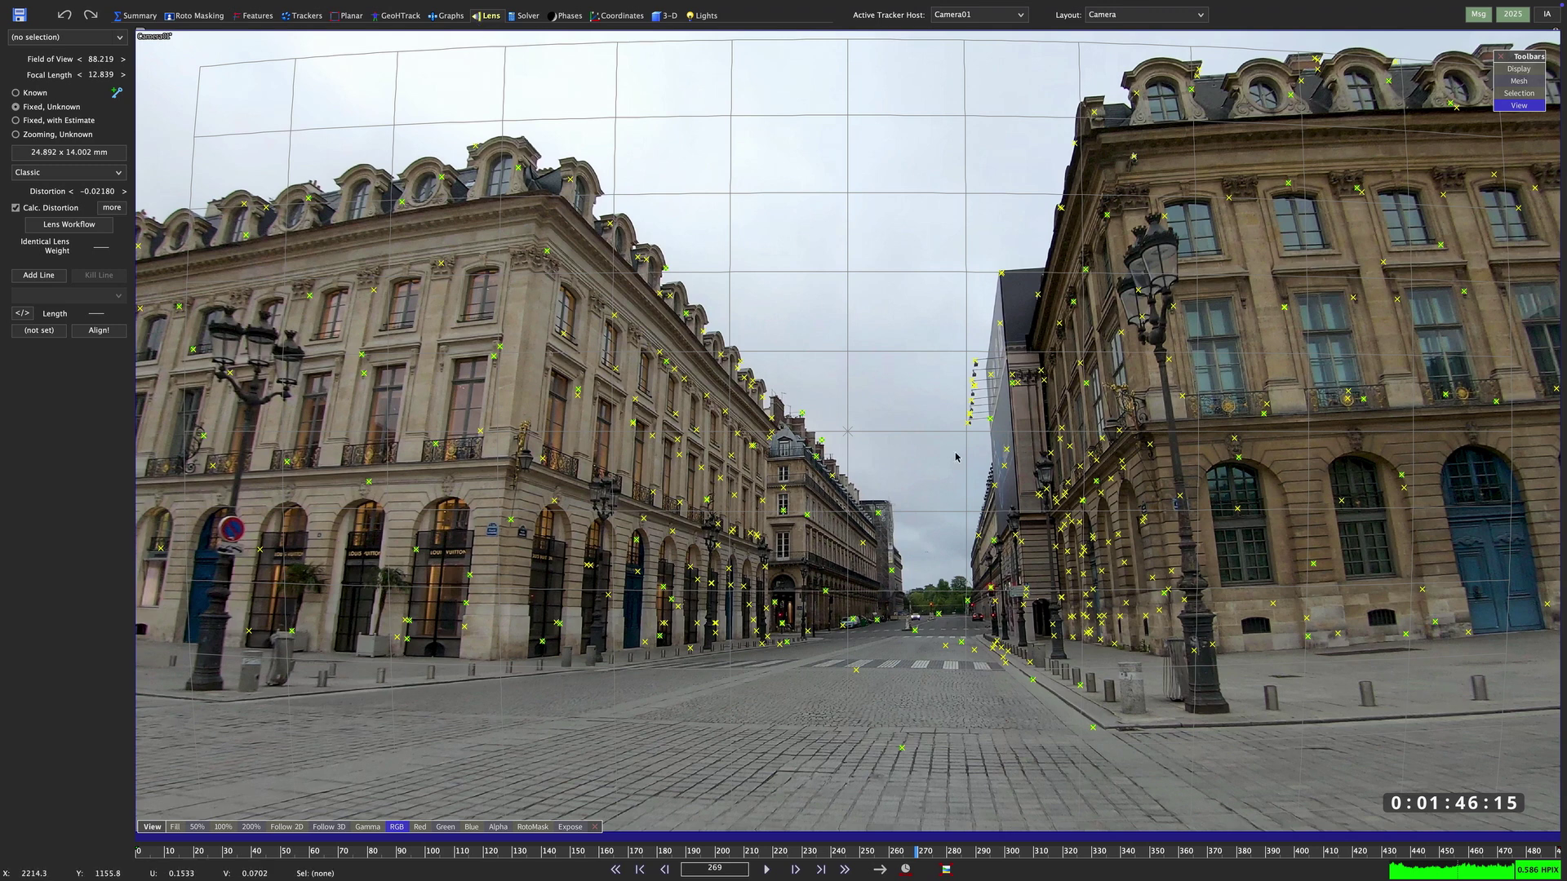
right_click(859, 361)
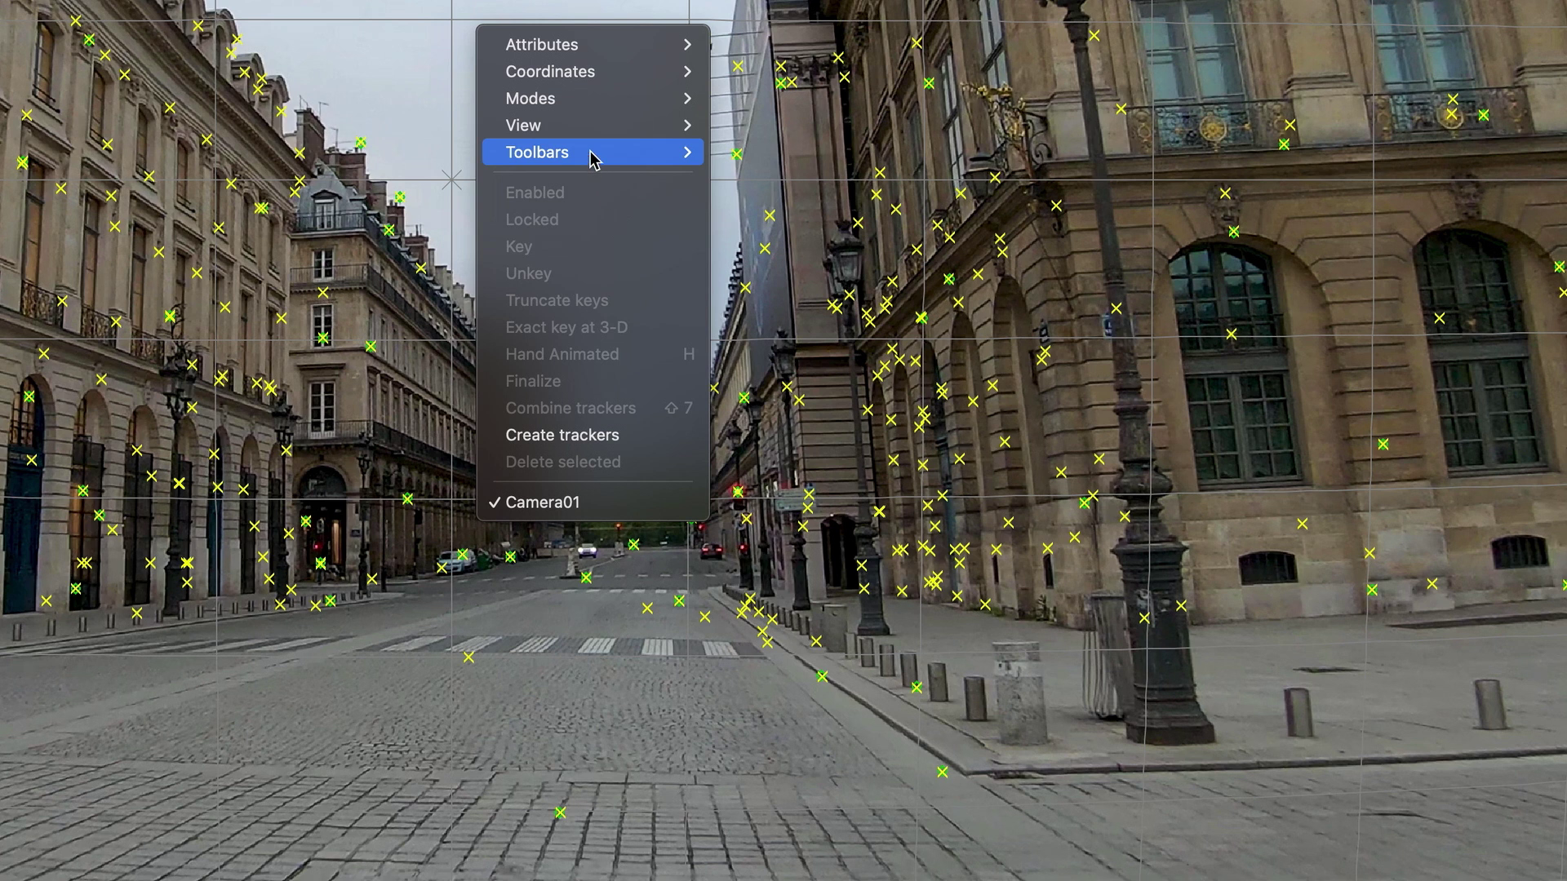
mouse_move(591, 135)
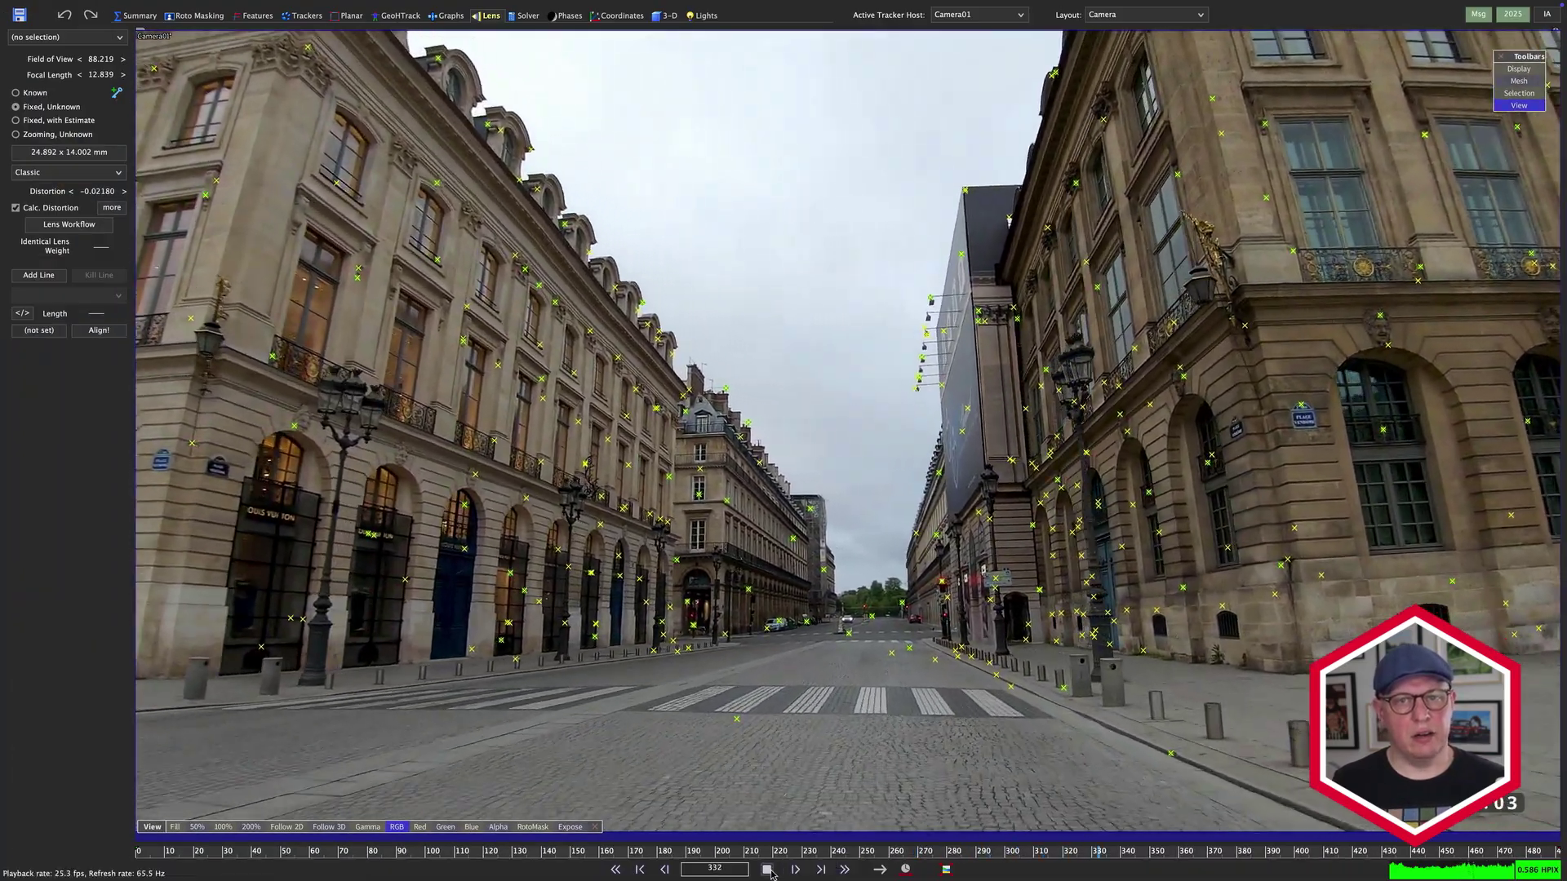
- At frame 348, add an alignment line starting at the near corner of the crosswalk stripes
left_click(772, 871)
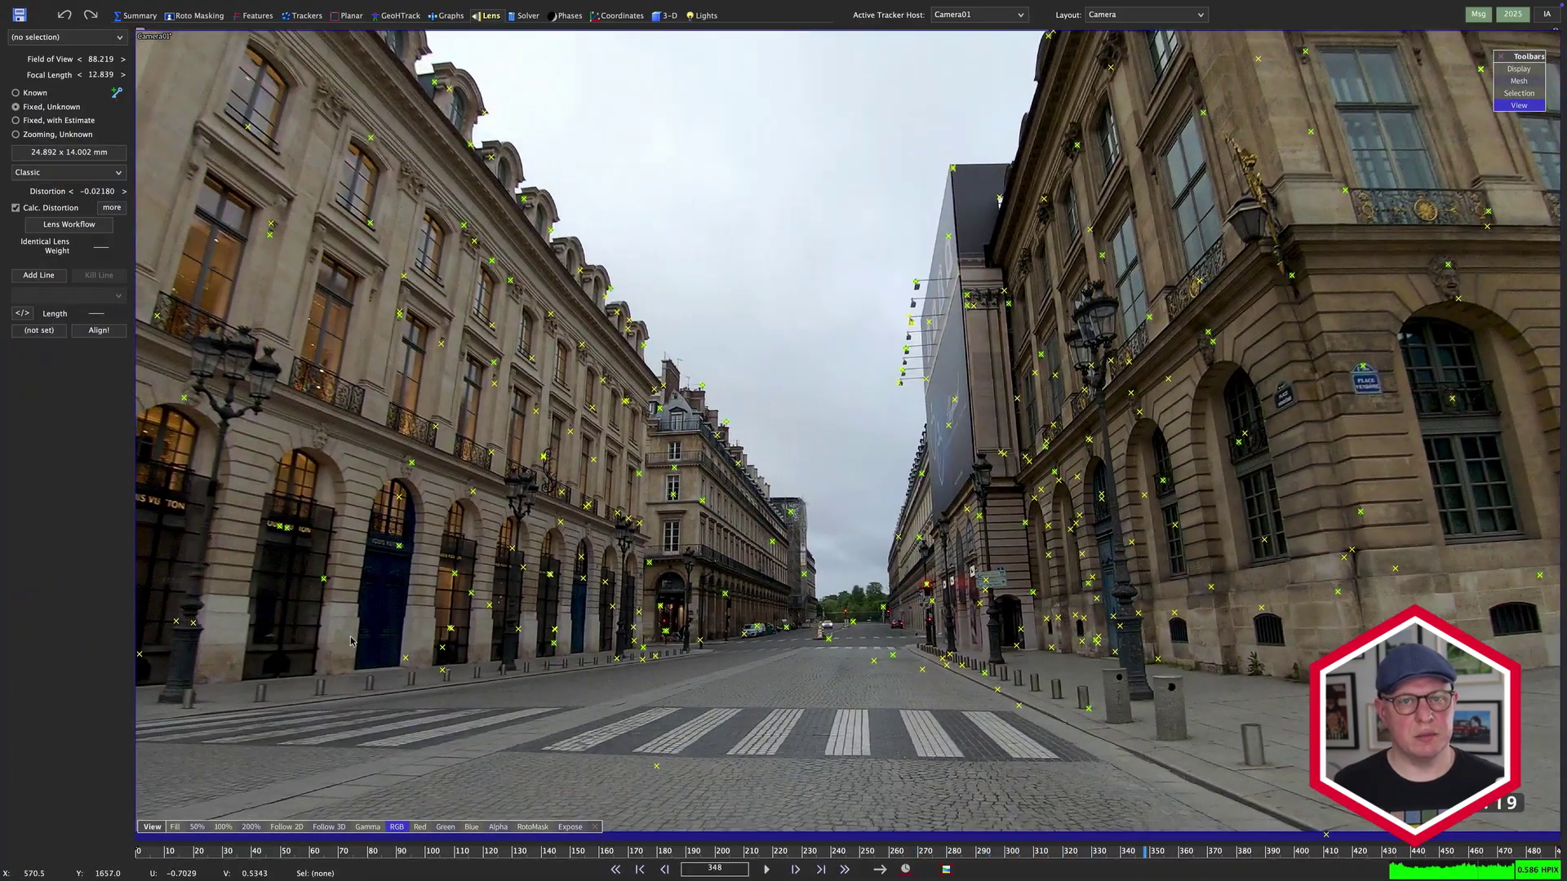
scroll(515, 753, "up", 6)
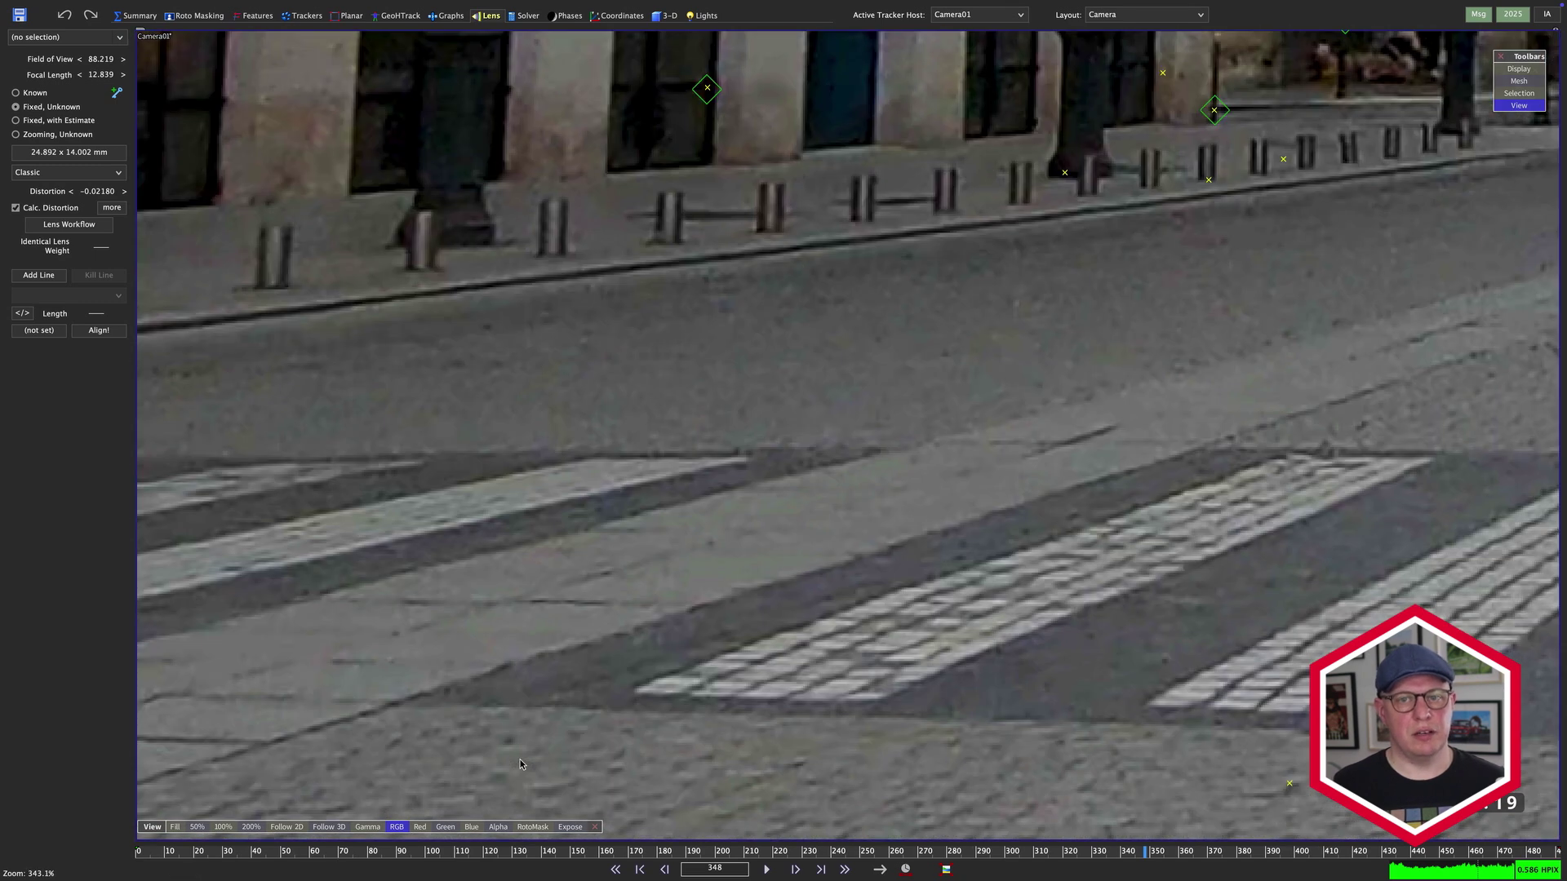
scroll(856, 566, "down", 6)
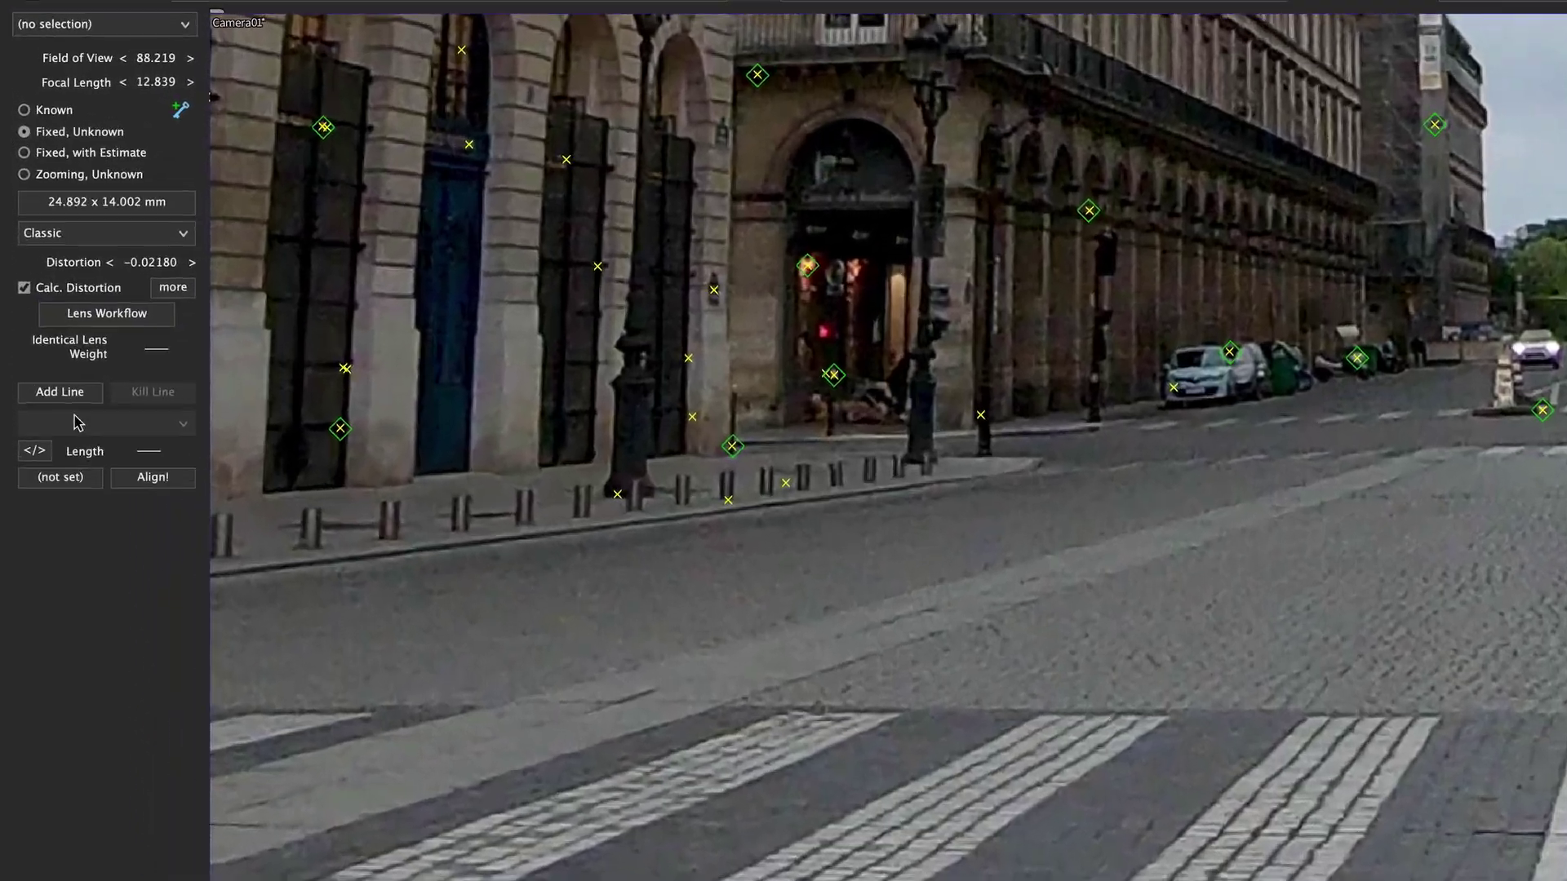
left_click(38, 275)
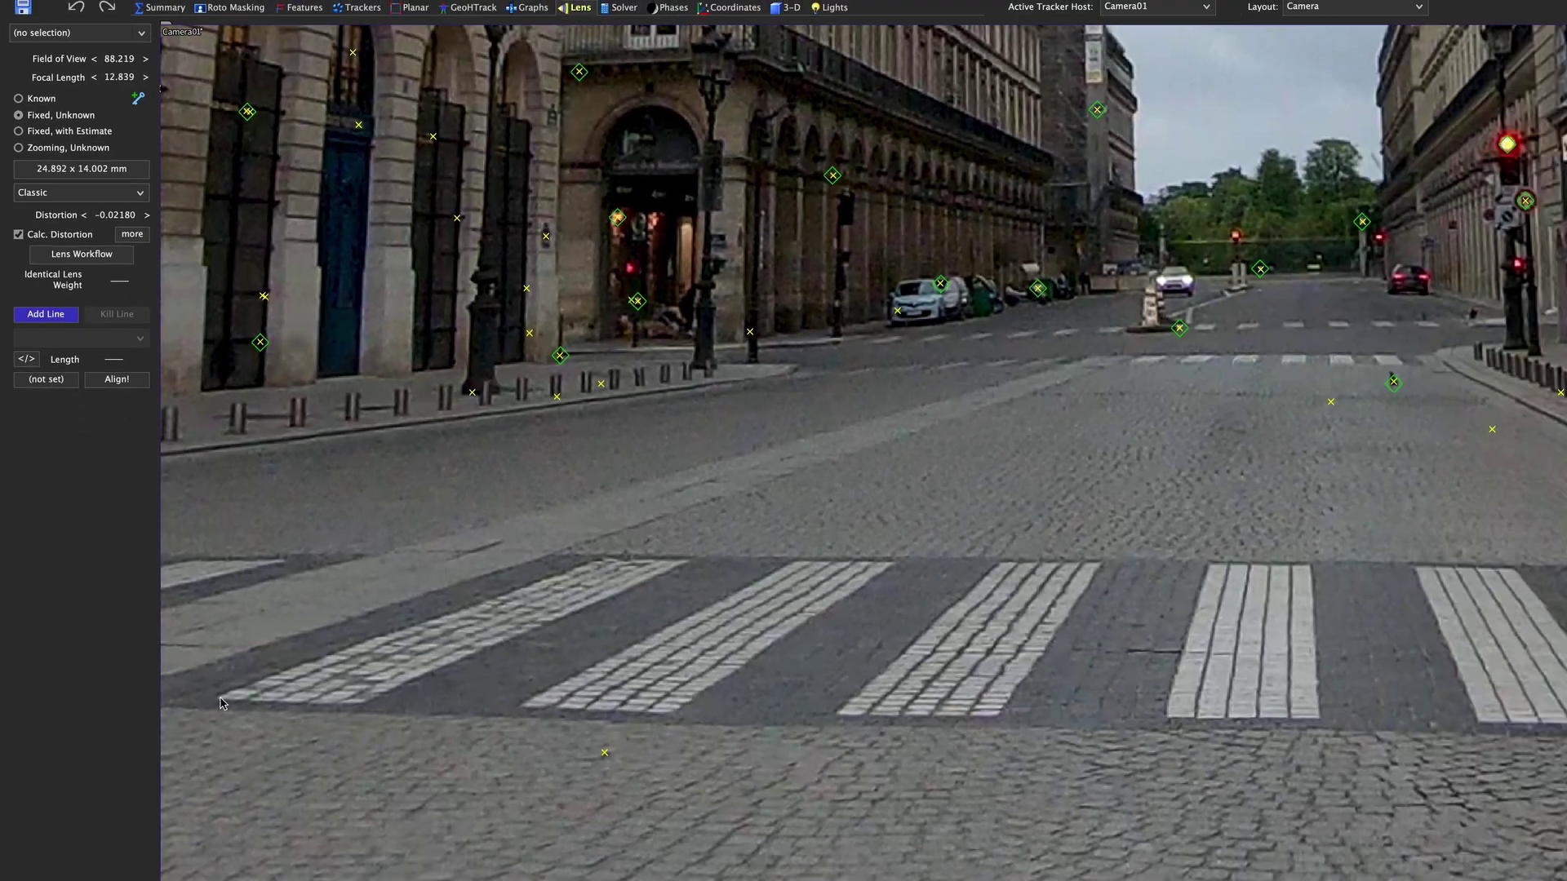
left_click(185, 602)
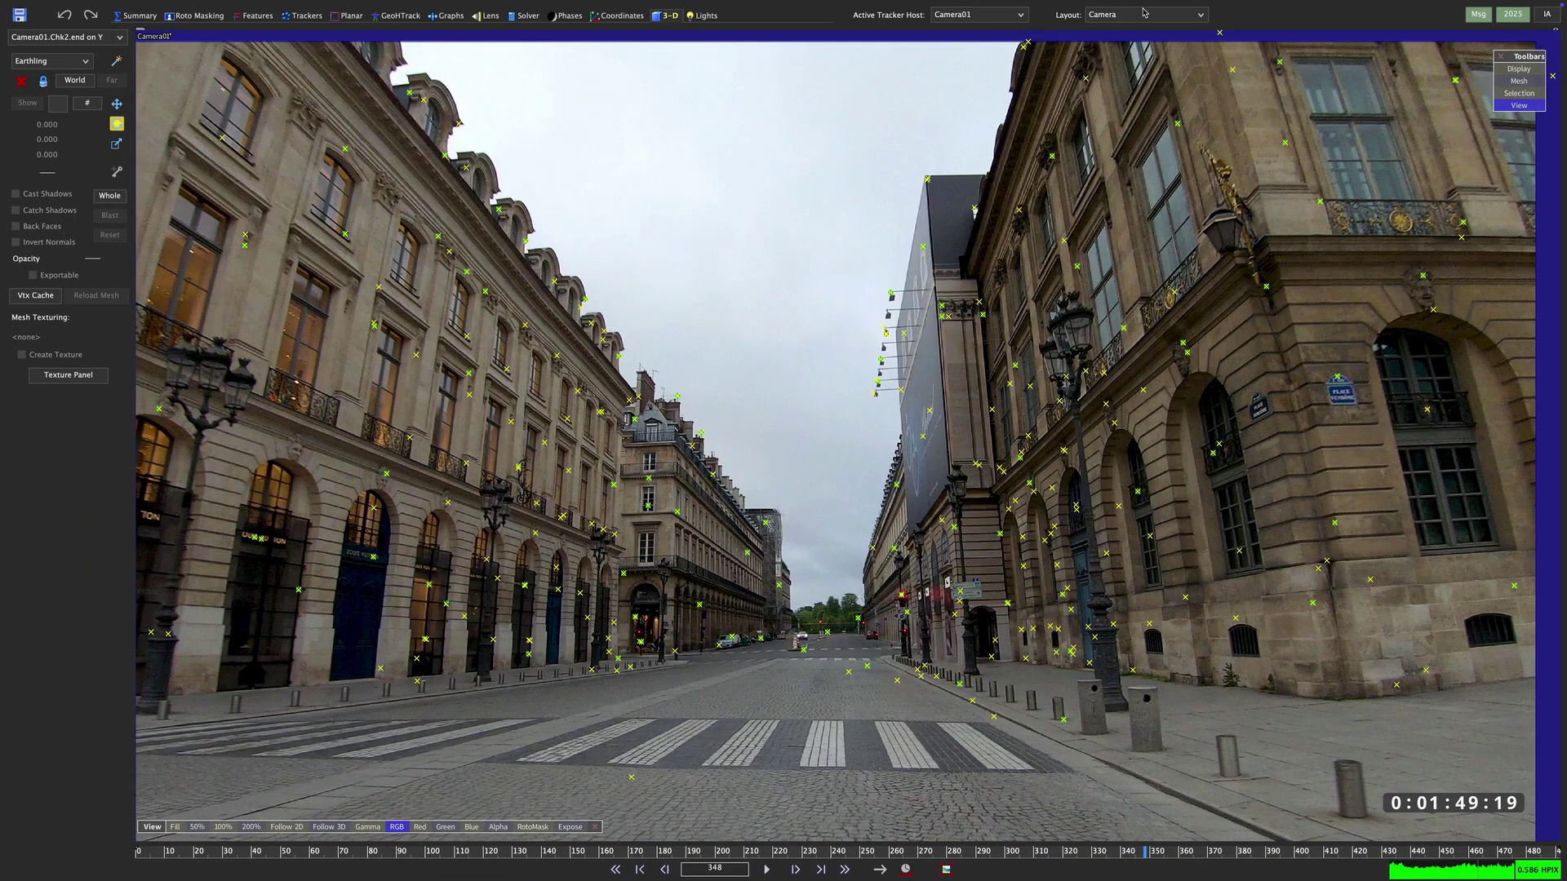
- Switch to the Quad Perspective layout and play the shot, stopping at frame 348
left_click(1146, 16)
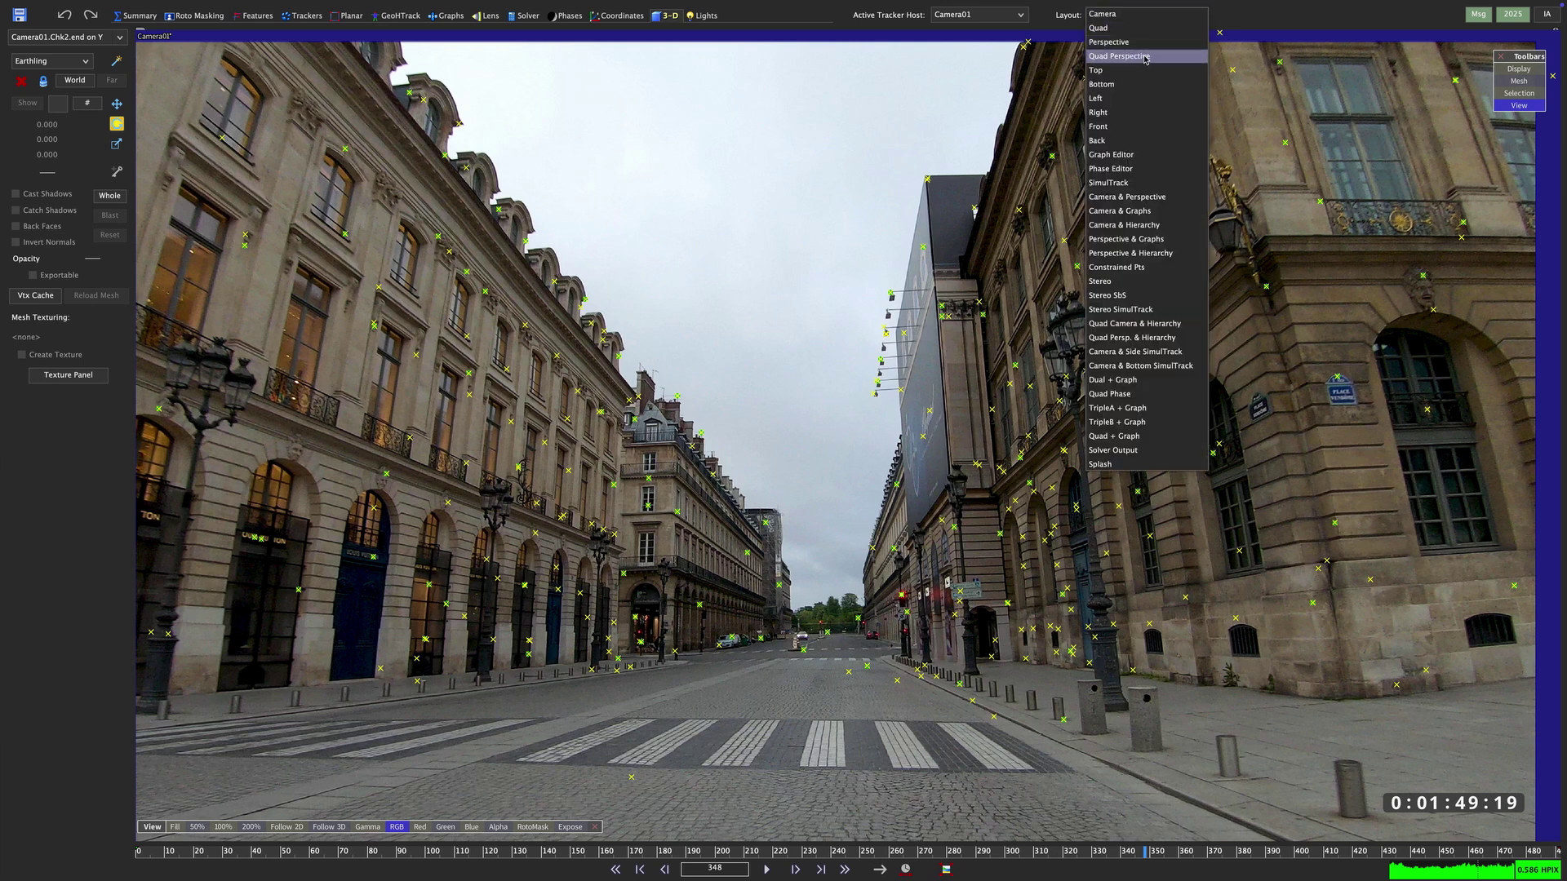
left_click(1134, 55)
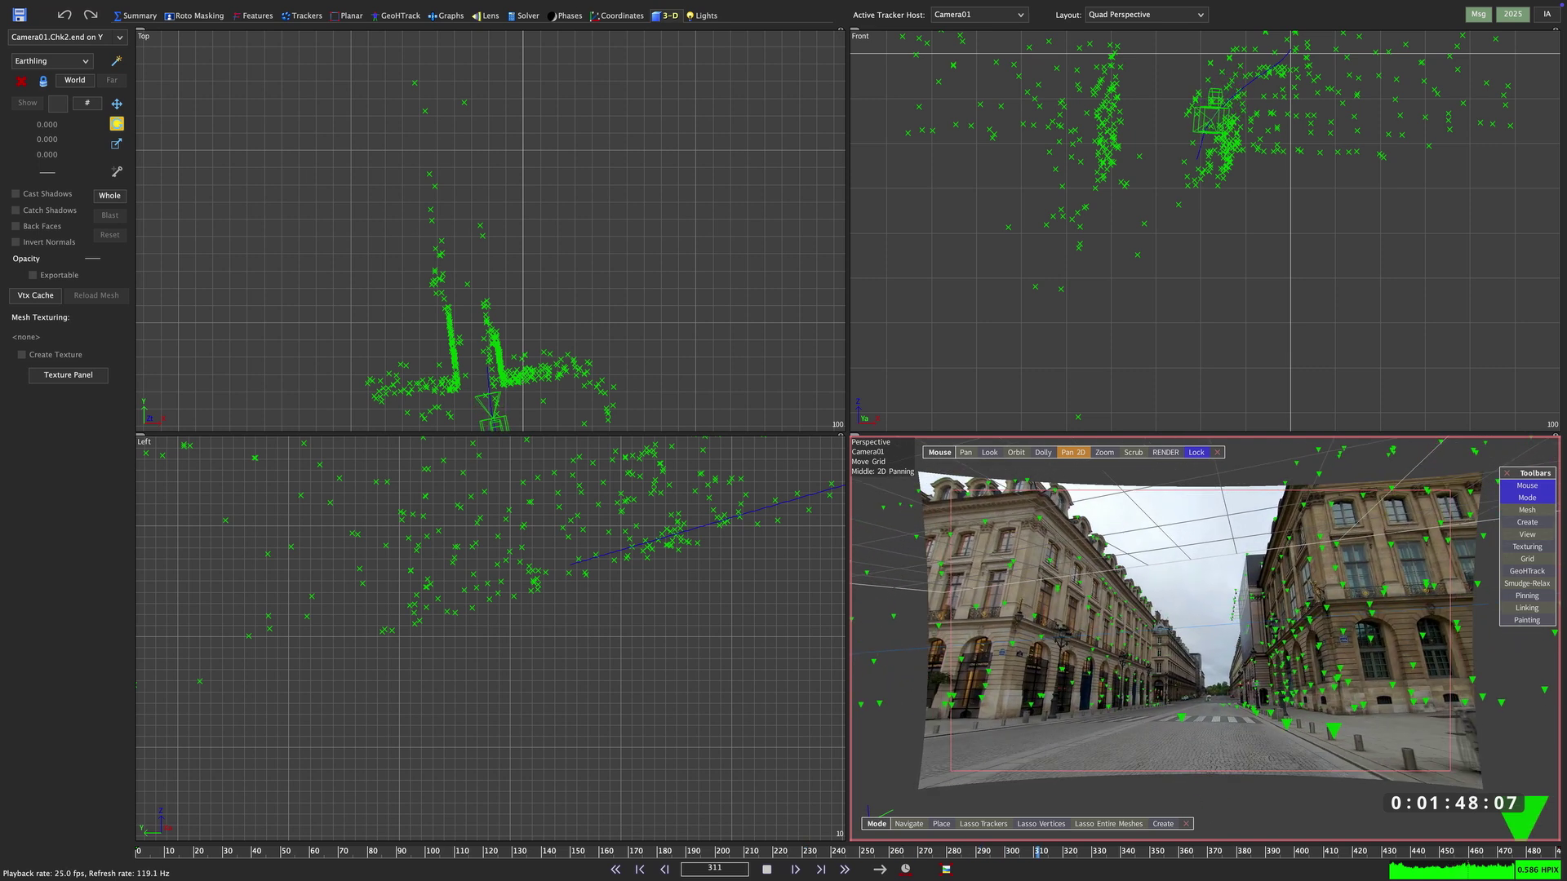
key("space")
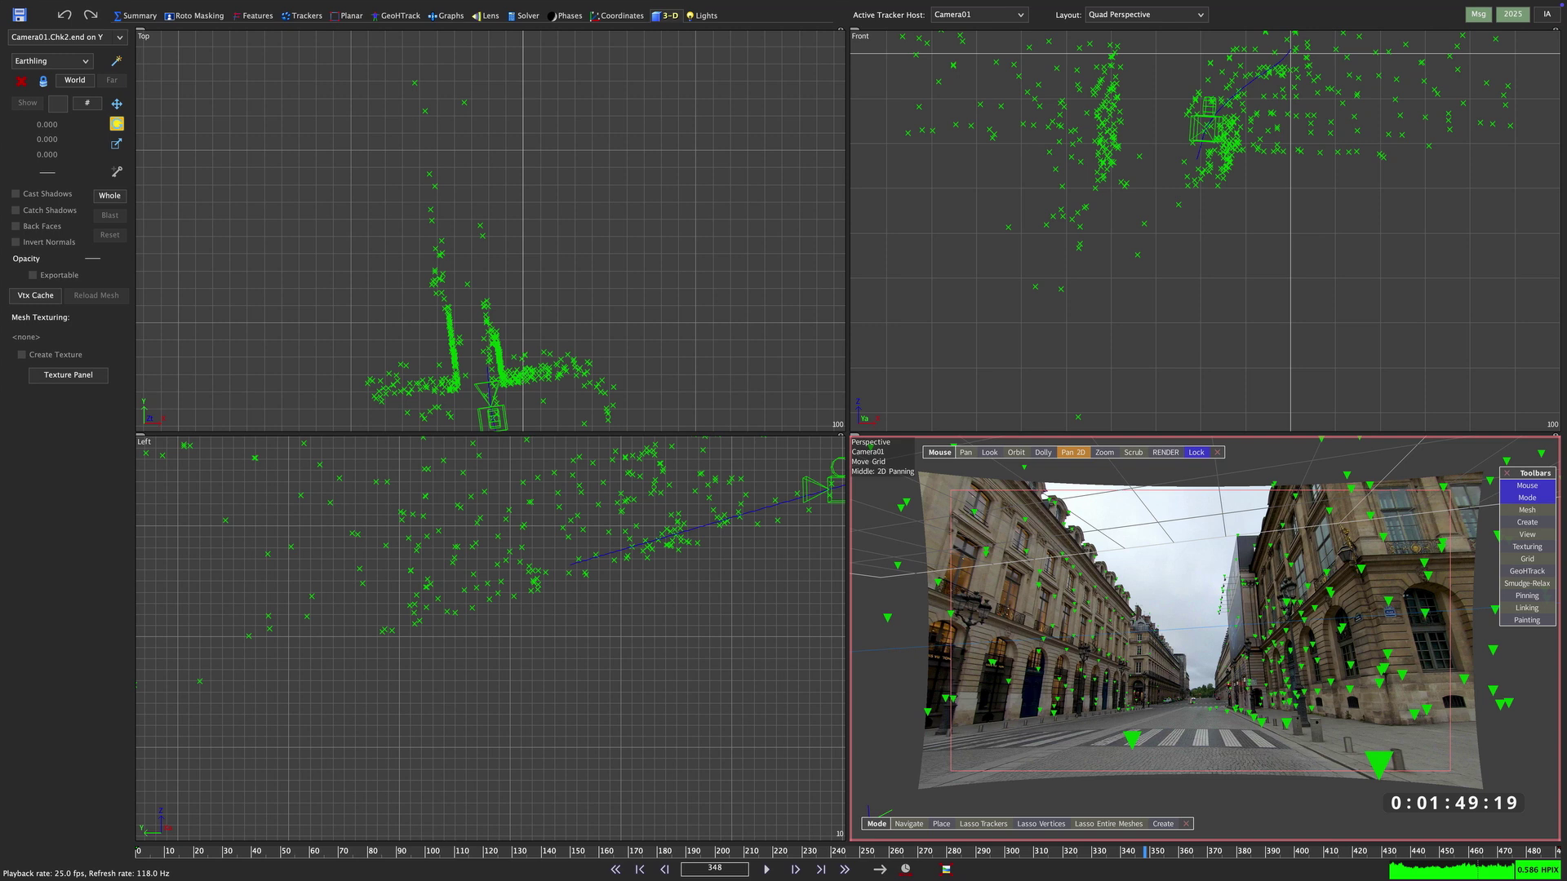
- Review the Axis Setting choices in the User Interface preferences and accept the dialog
left_click(65, 9)
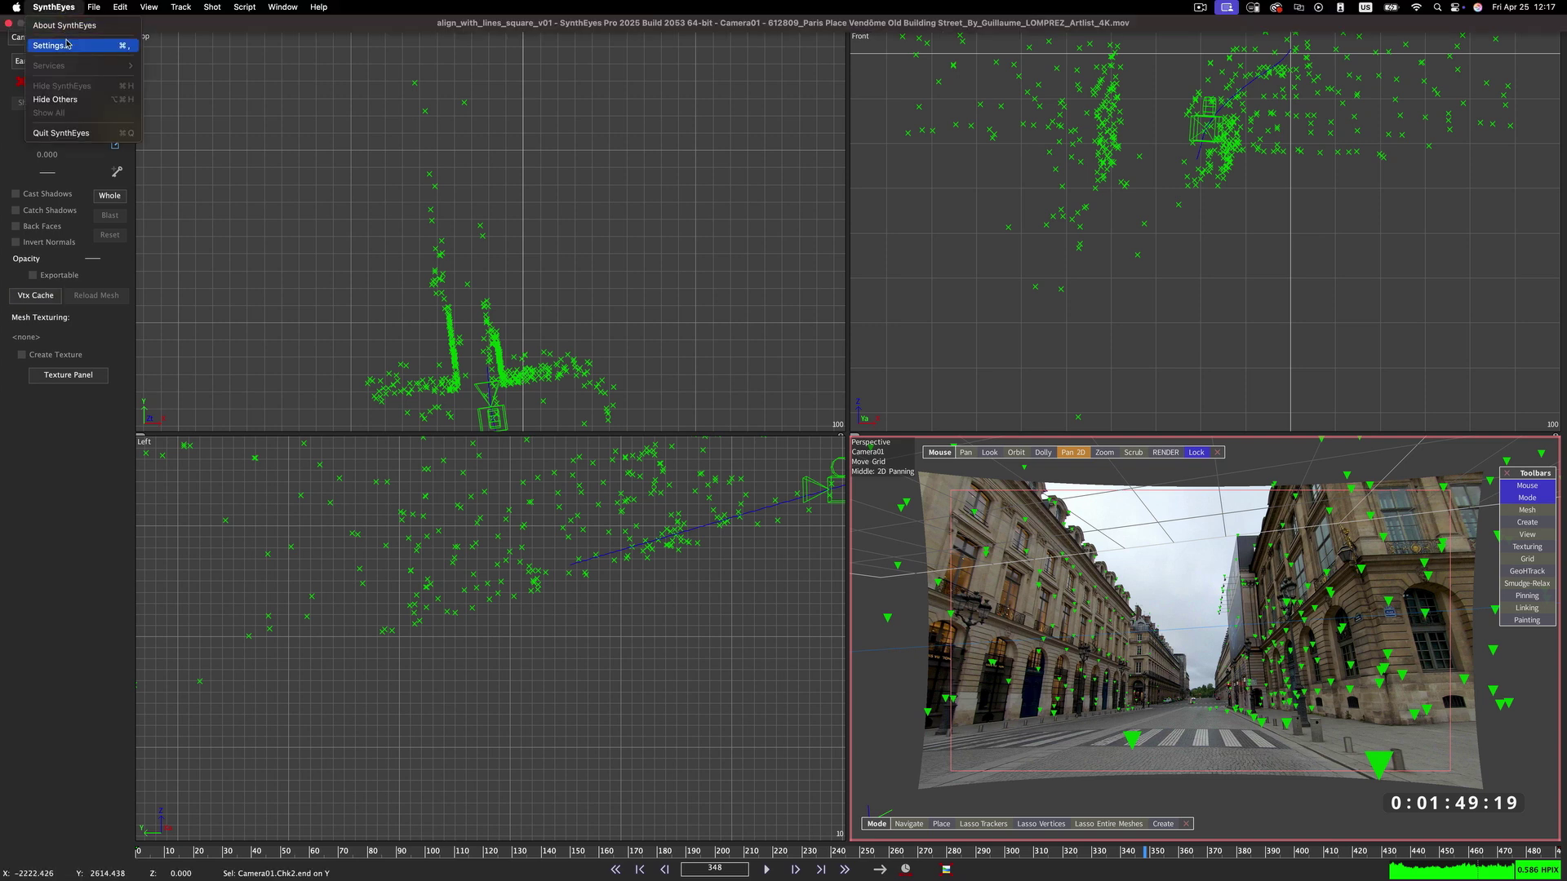
left_click(69, 45)
left_click(384, 260)
left_click(380, 309)
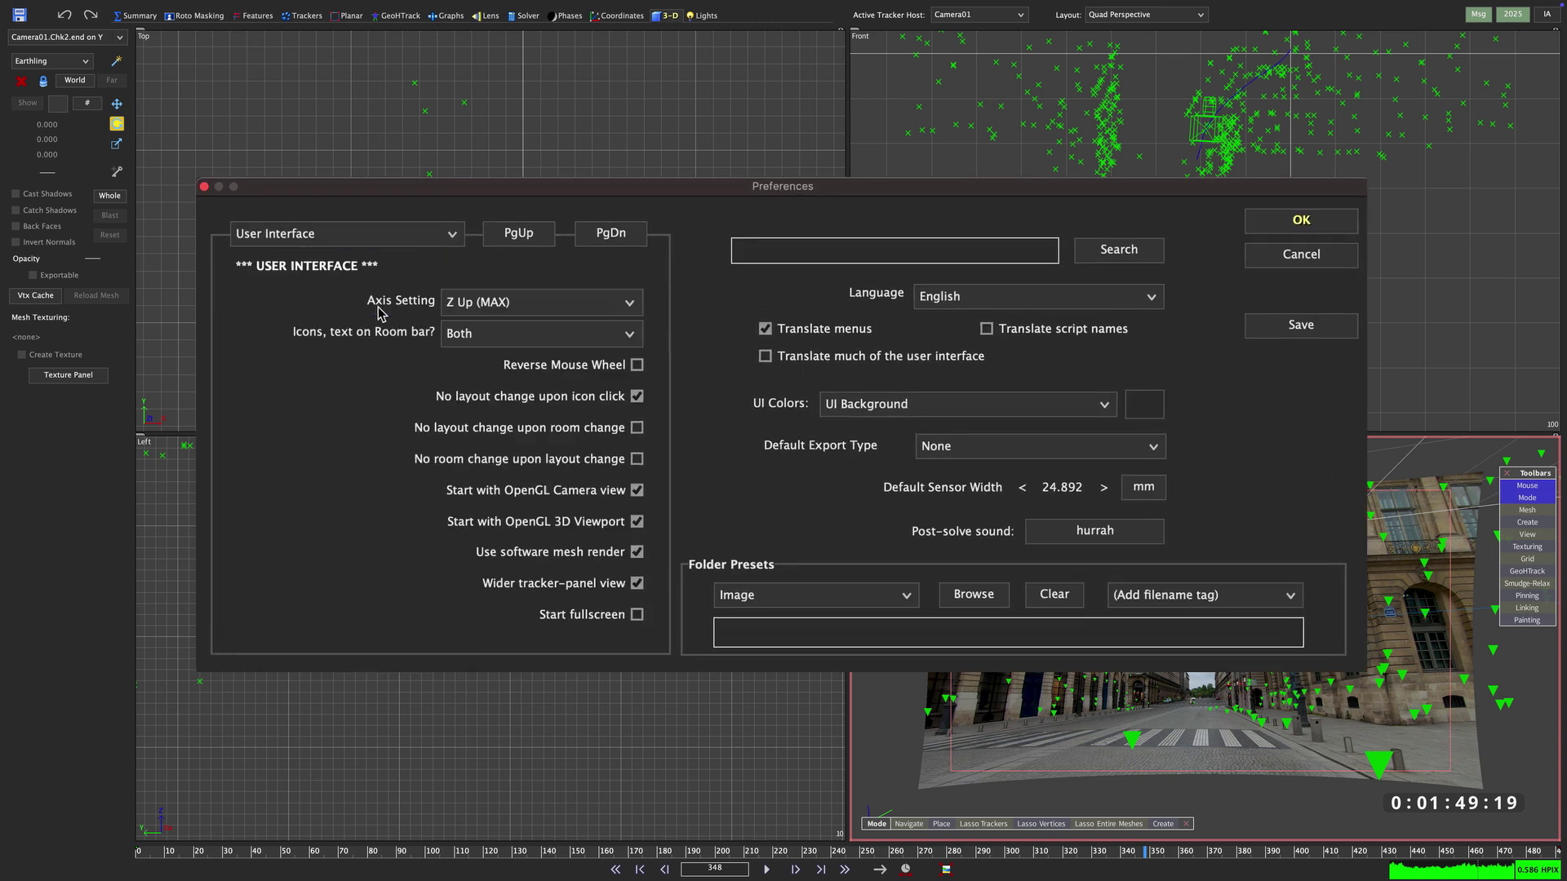
left_click(640, 308)
left_click(620, 327)
left_click(615, 312)
left_click(603, 284)
left_click(571, 300)
left_click(571, 318)
left_click(571, 311)
left_click(555, 278)
left_click(1261, 220)
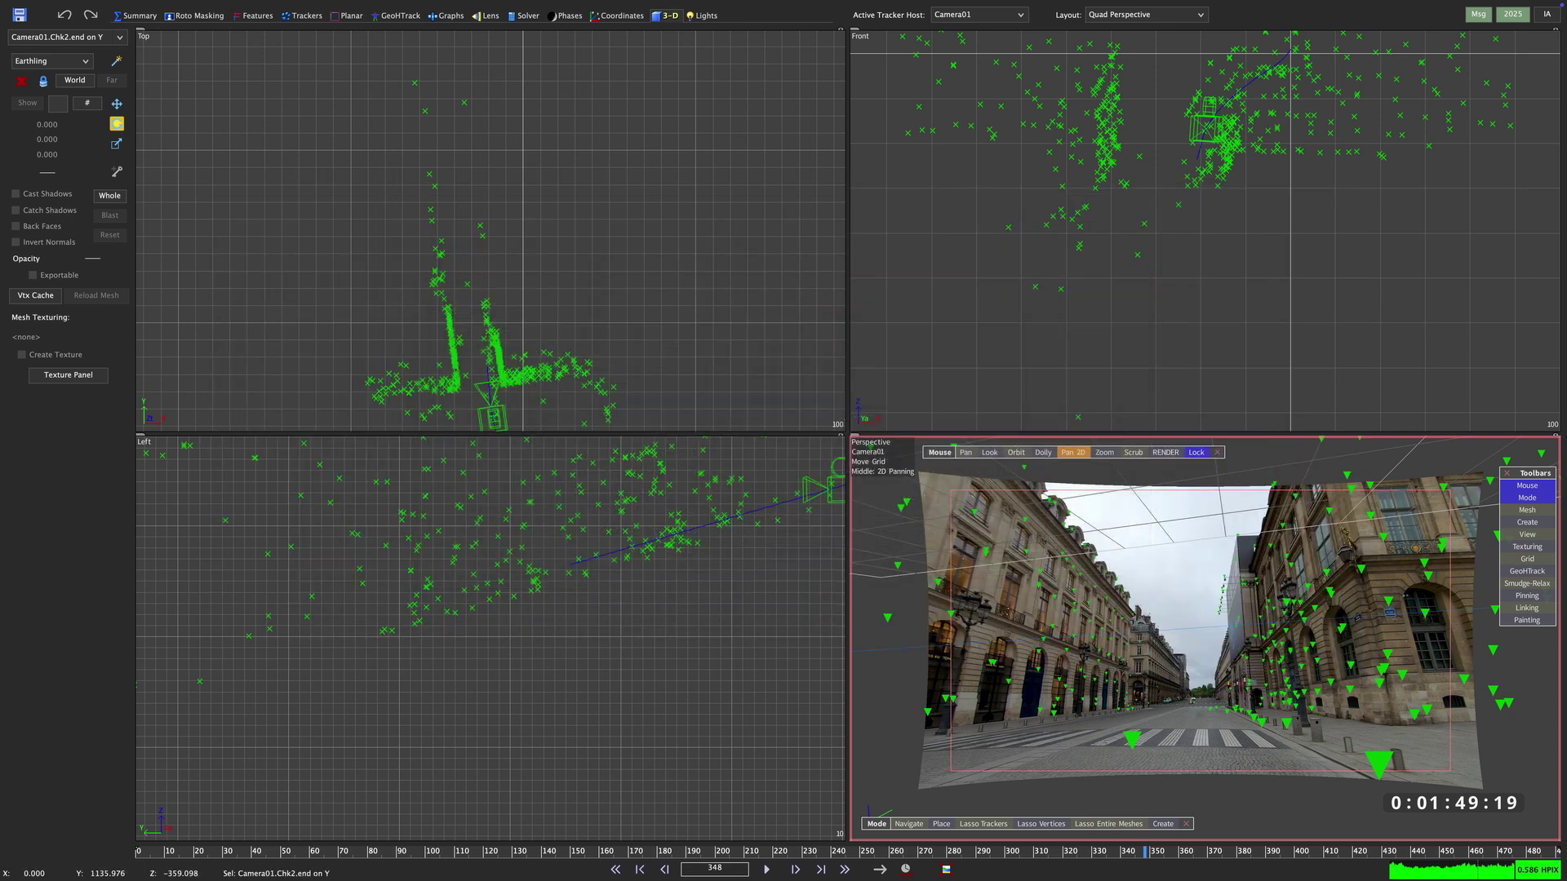
- Review the Coordinate Axis Setting choices in the current scene's settings
mouse_move(212, 9)
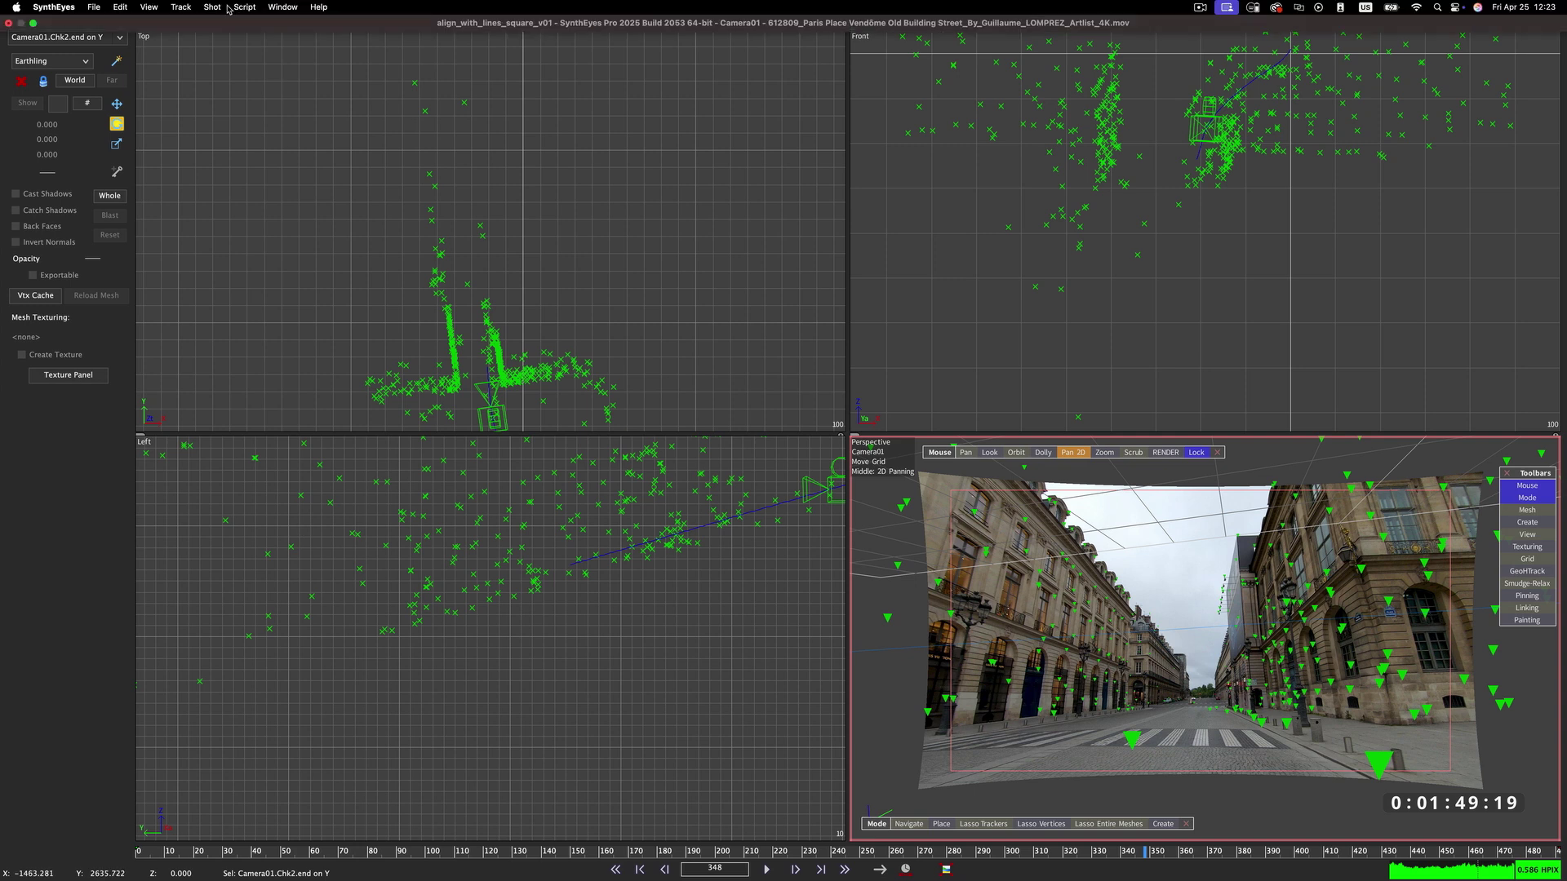
left_click(127, 8)
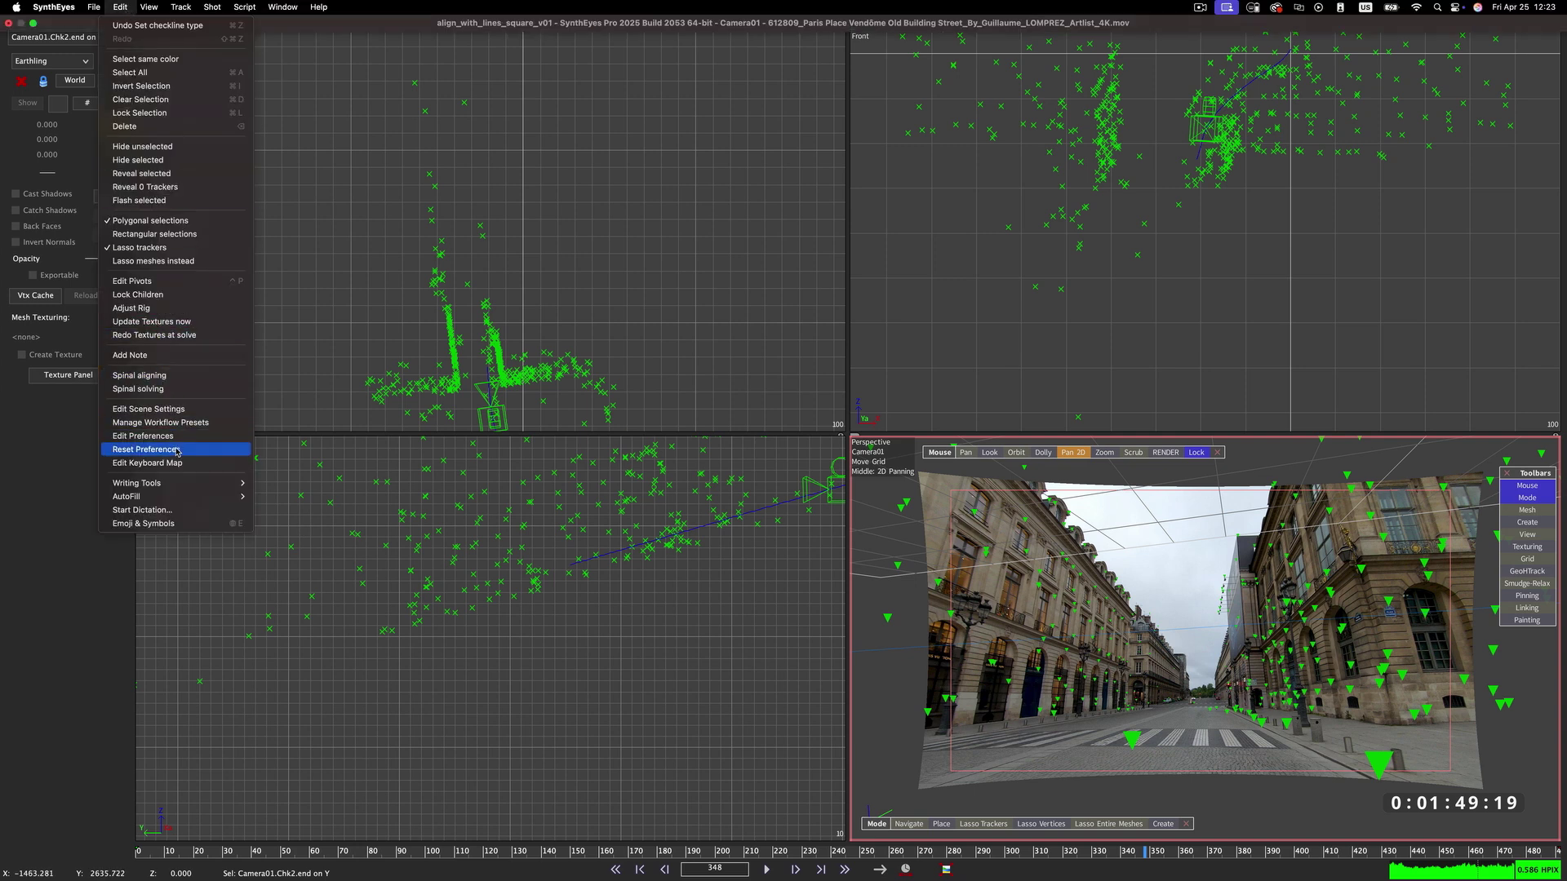
left_click(168, 408)
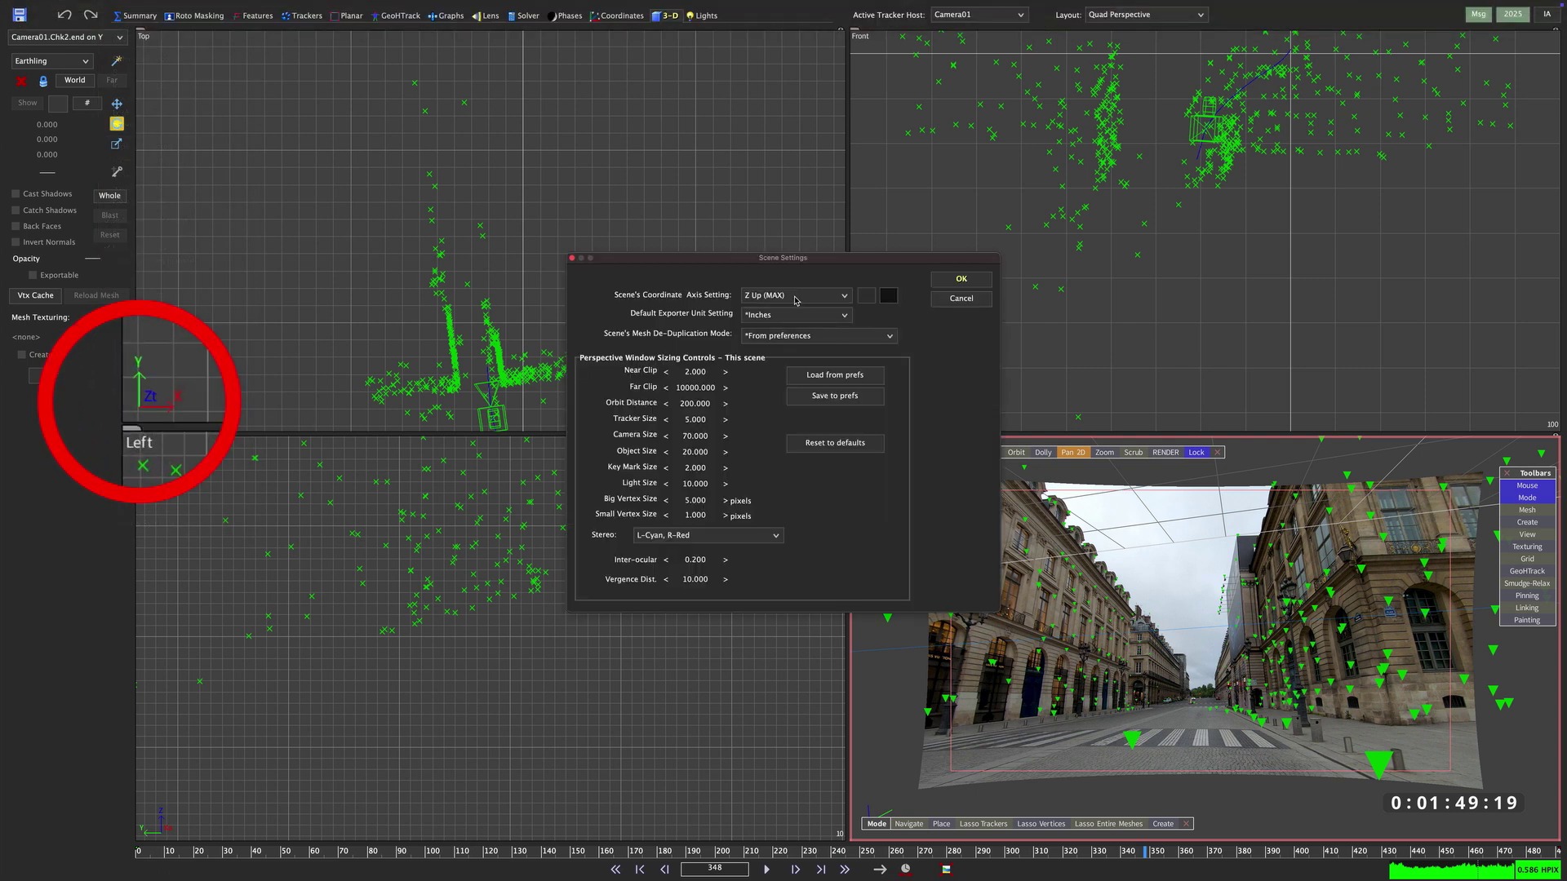
left_click(795, 295)
left_click(798, 309)
left_click(797, 298)
left_click(797, 297)
left_click(797, 299)
left_click(798, 309)
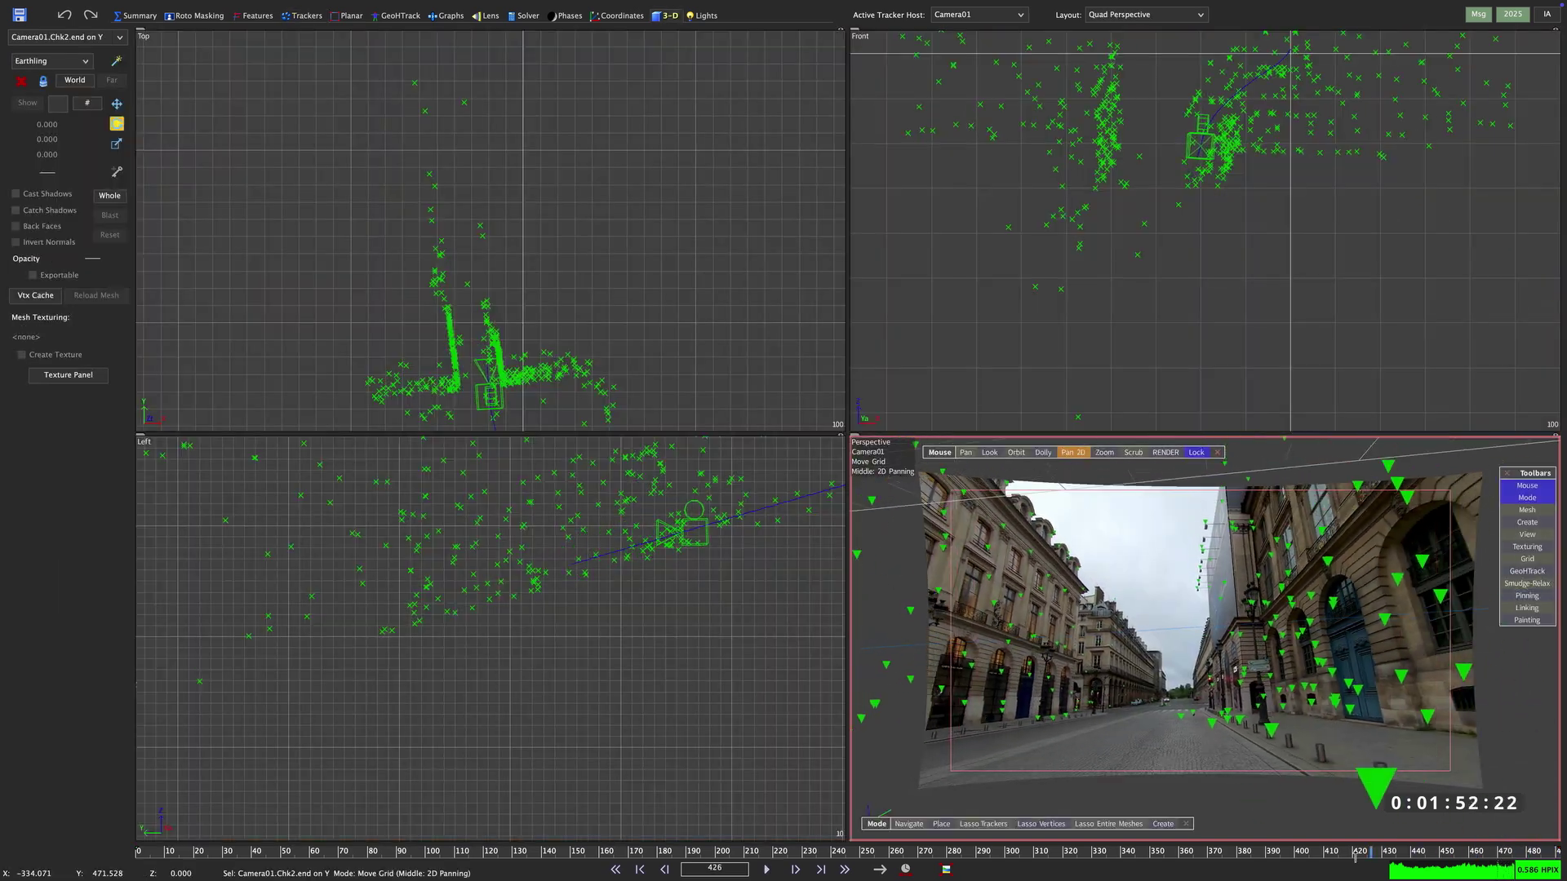
- Return to frame 348 in the Lens room and examine the X and Y alignment lines on the crosswalk
left_click_drag(1350, 855, 1143, 865)
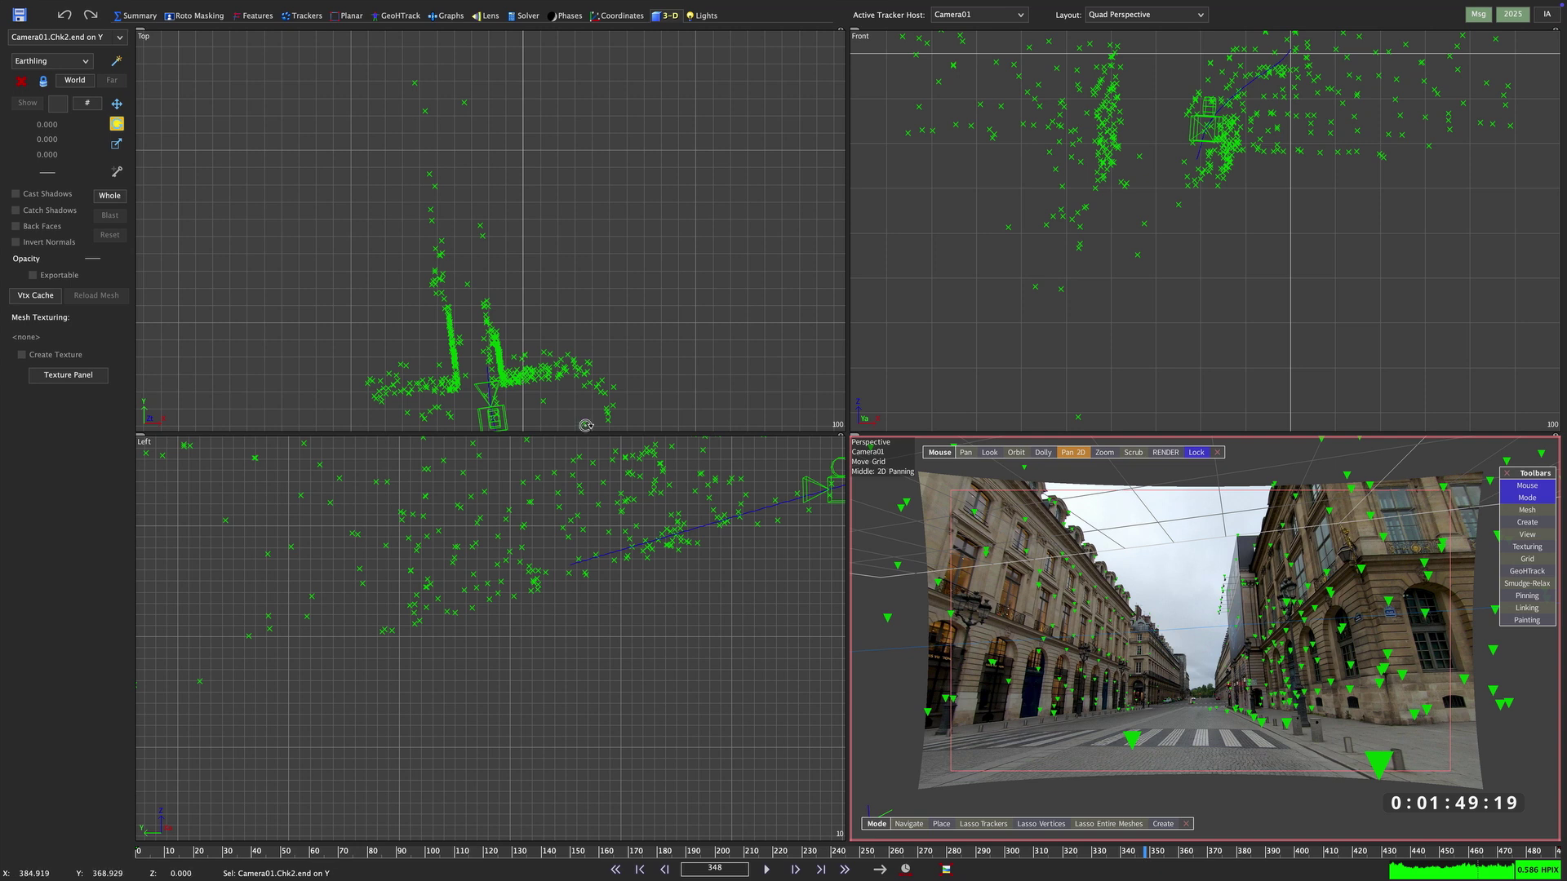
left_click(488, 17)
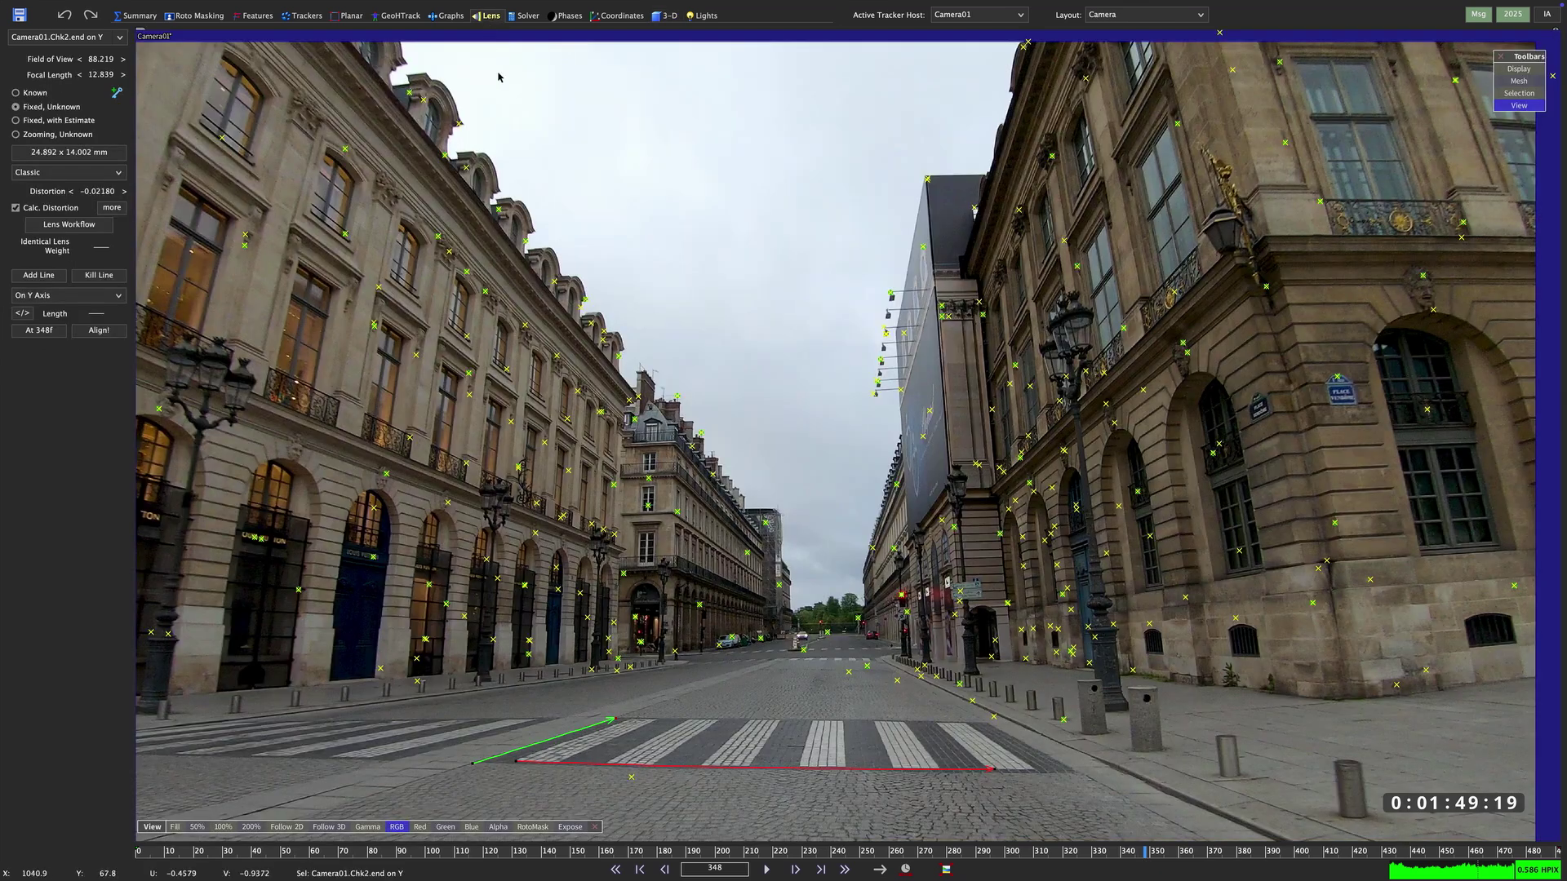
scroll(528, 746, "up", 8)
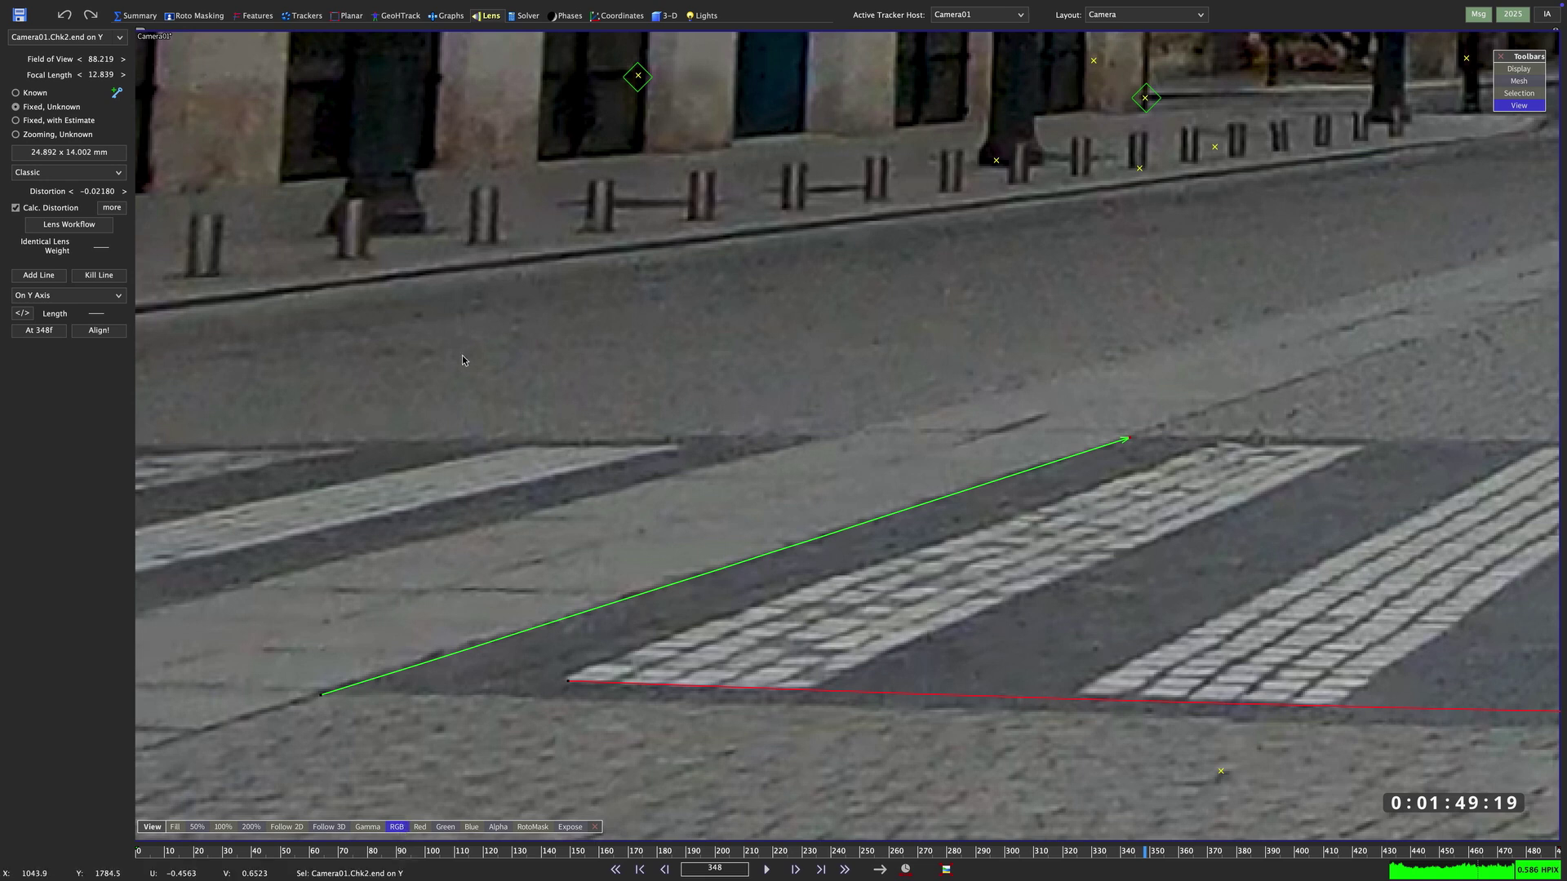
- Draw alignment lines along both curbs and the crosswalk's far edge, setting the crosswalk line parallel to the X axis
scroll(473, 356, "down", 5)
middle_click_drag(656, 139, 519, 407)
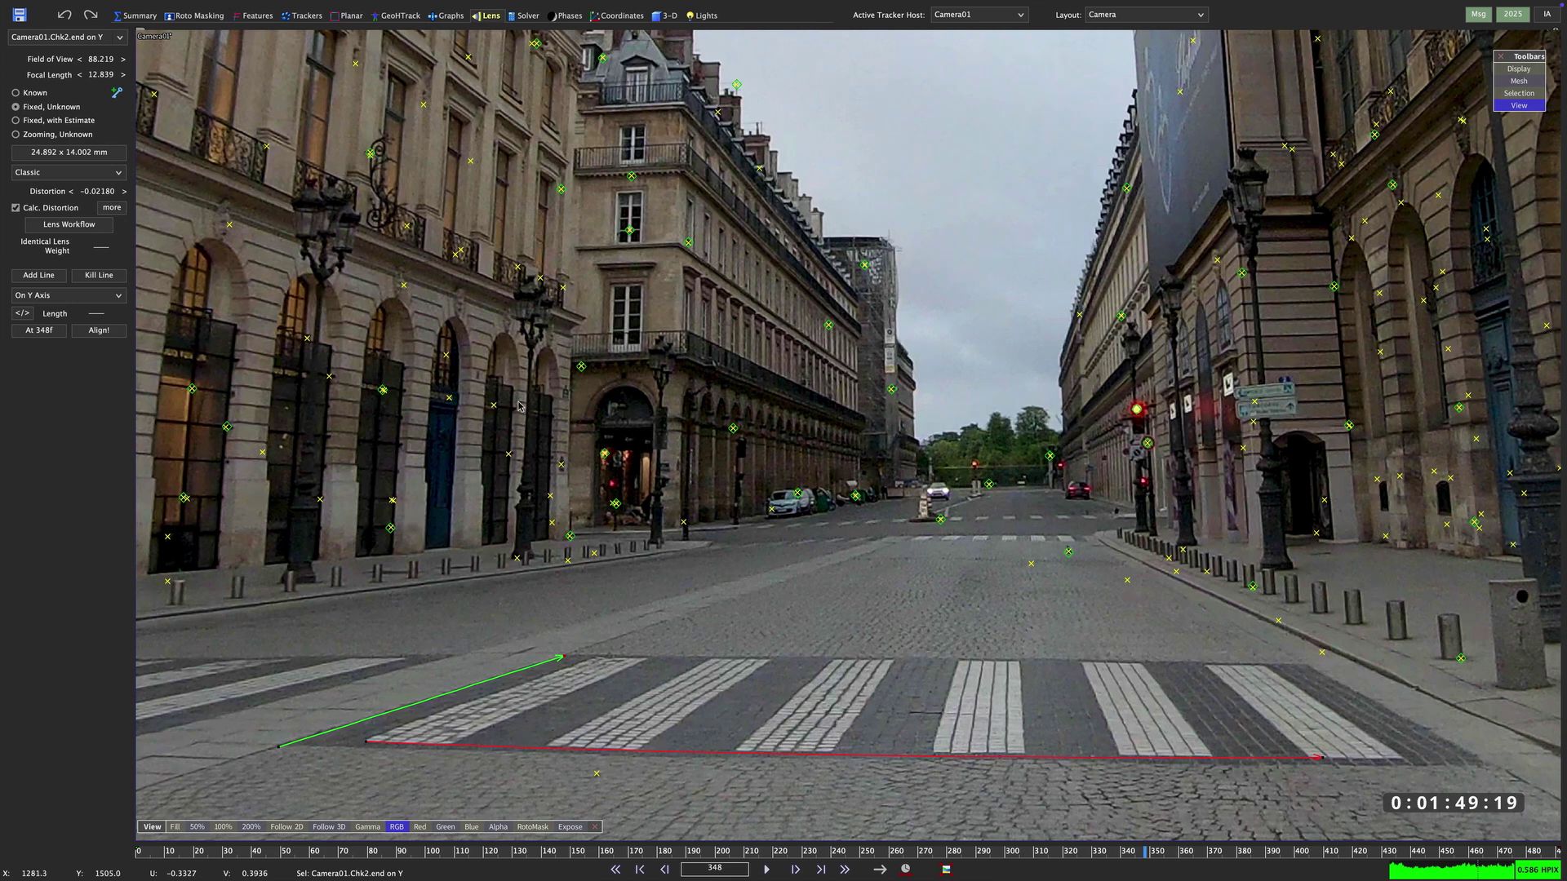
scroll(619, 310, "up", 6)
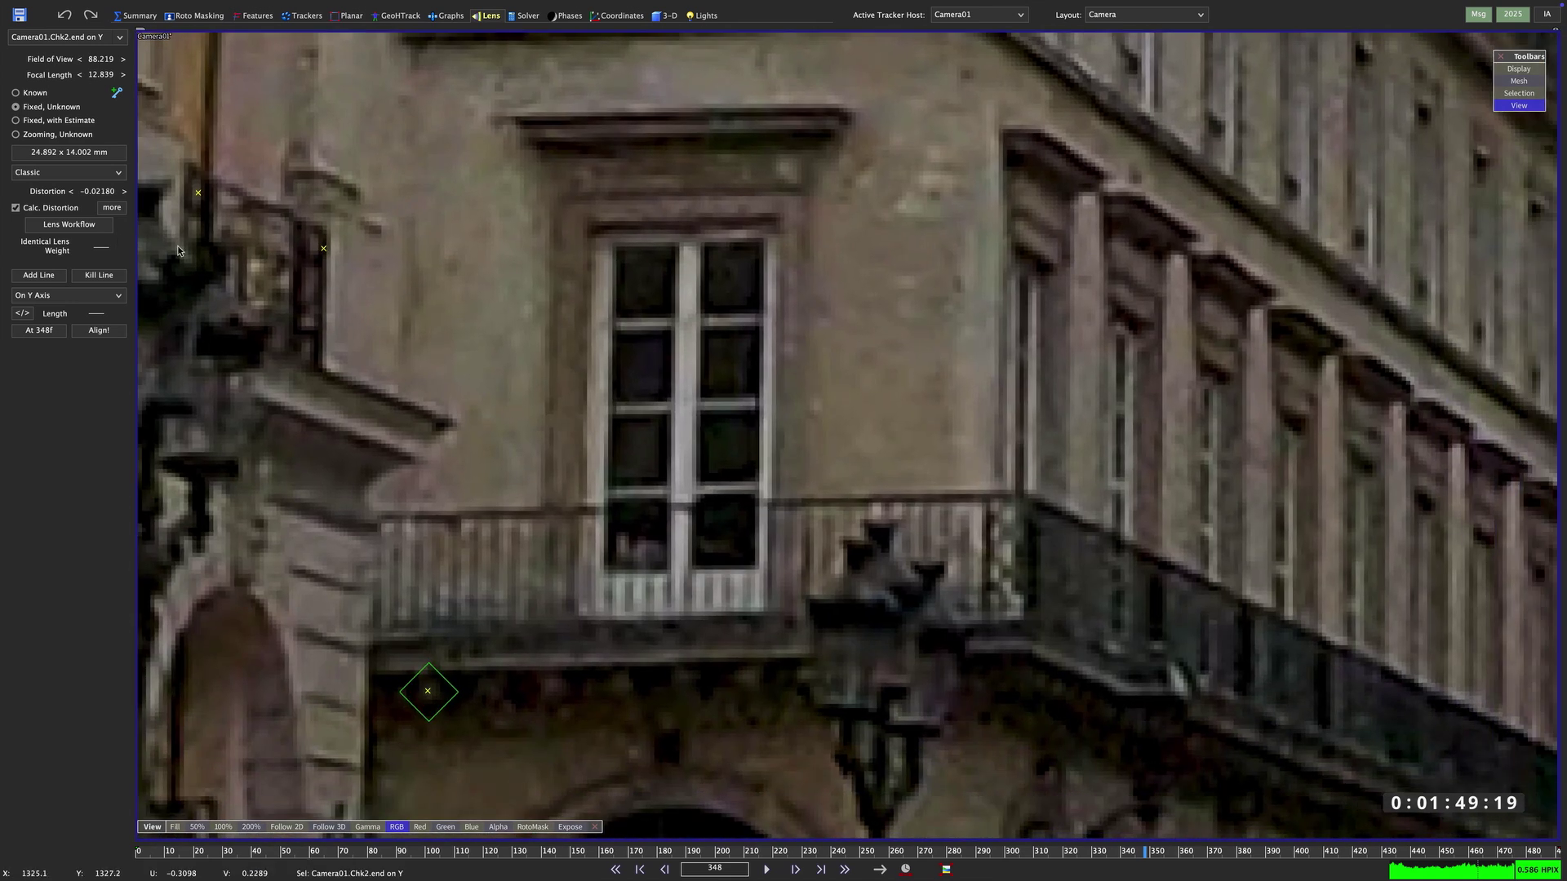
left_click(49, 277)
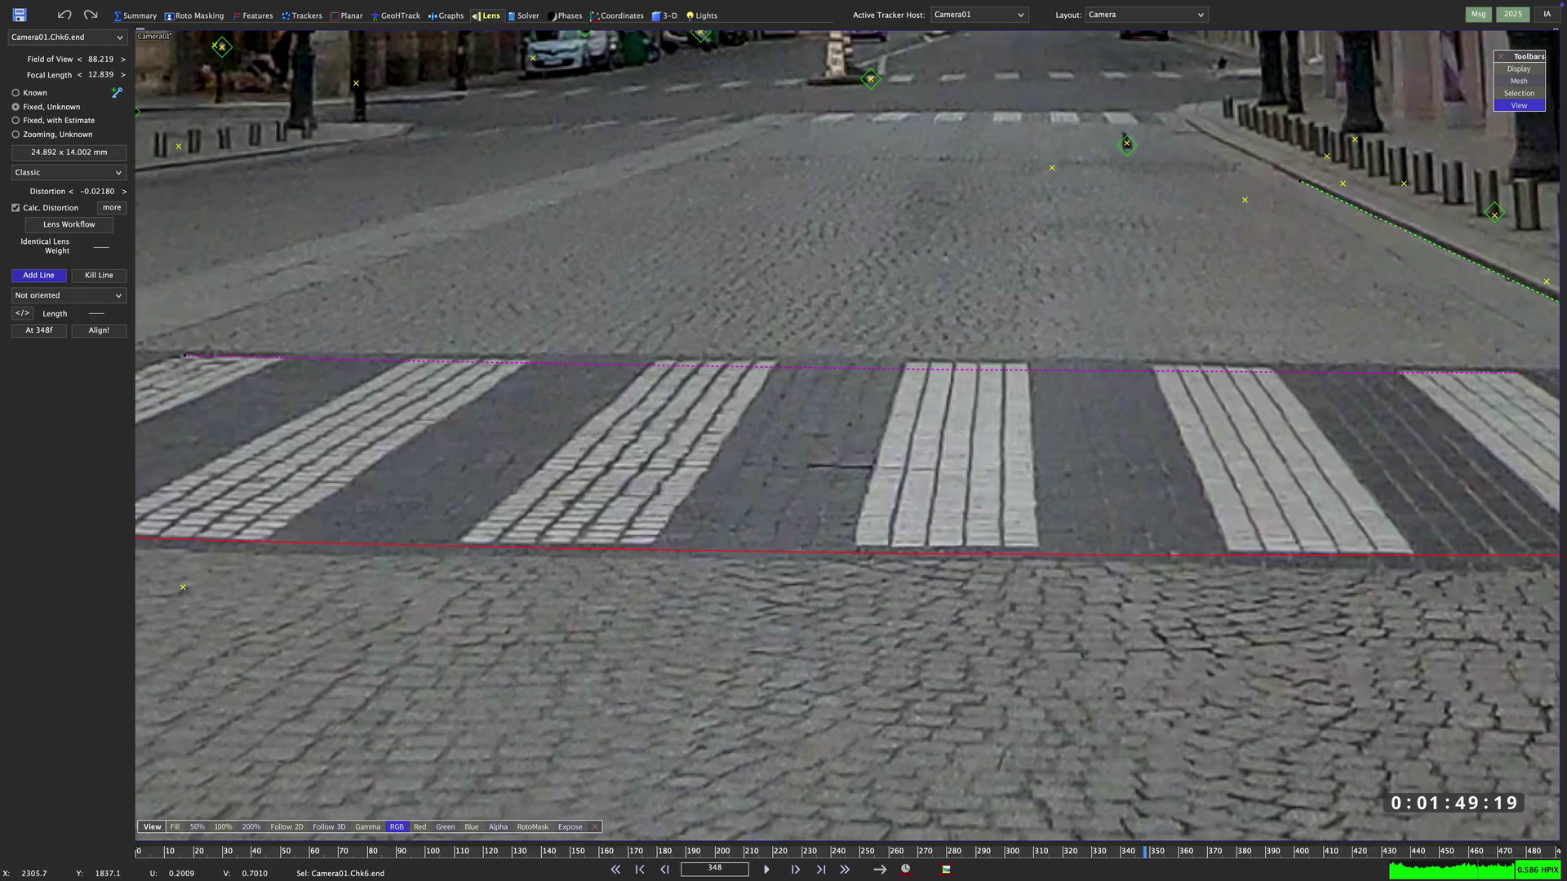
right_click(1424, 374)
left_click(1461, 392)
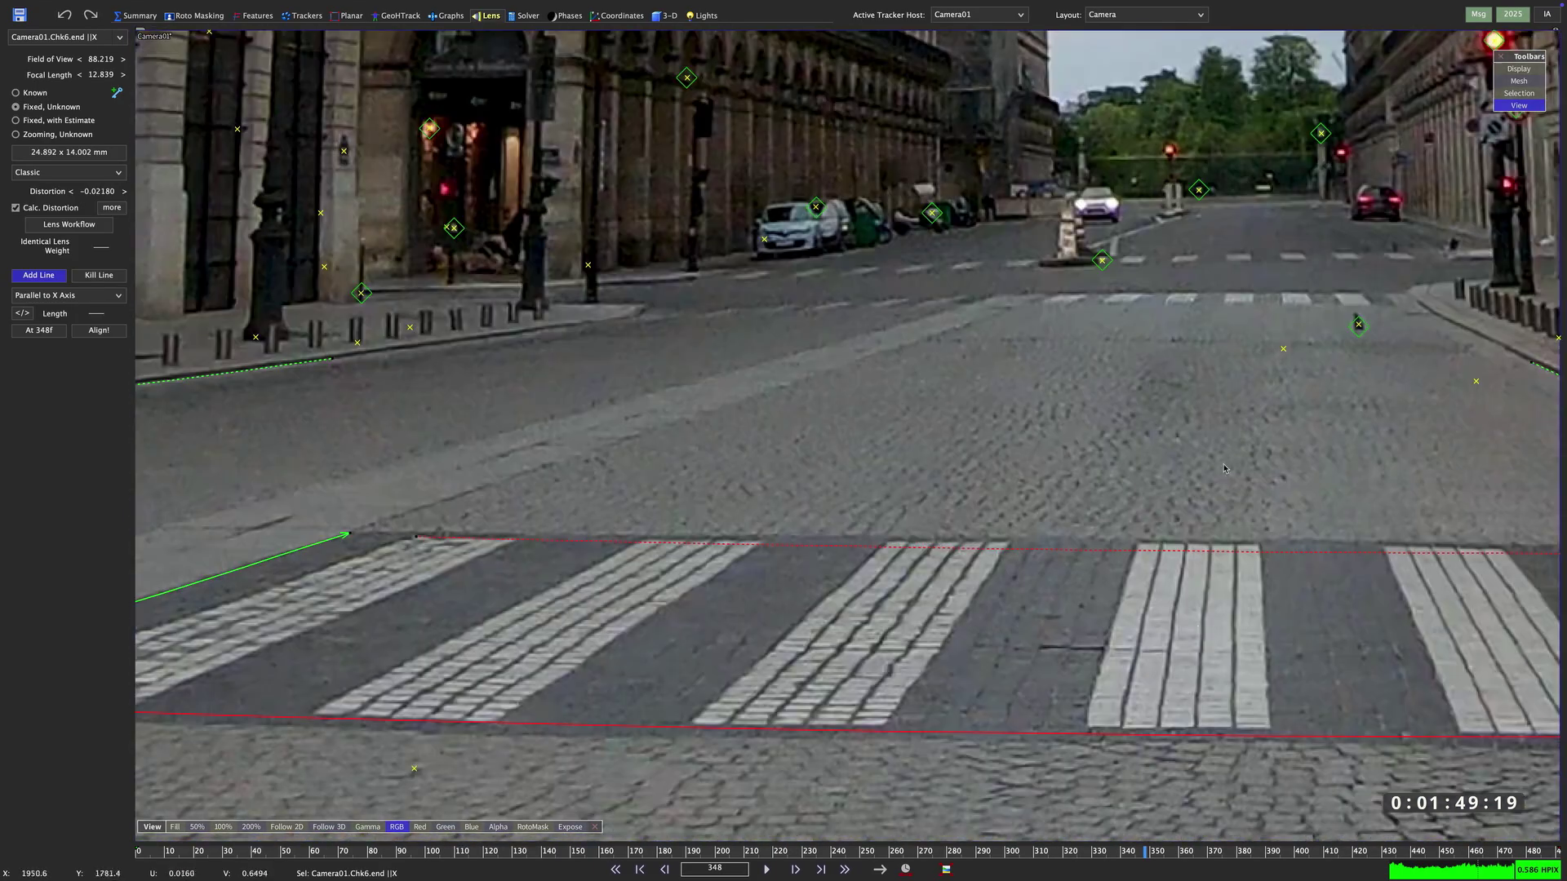
- Add an alignment line along the distant road edge below the trees and make it parallel to the X axis
scroll(1198, 218, "up", 3)
middle_click_drag(1198, 218, 916, 408)
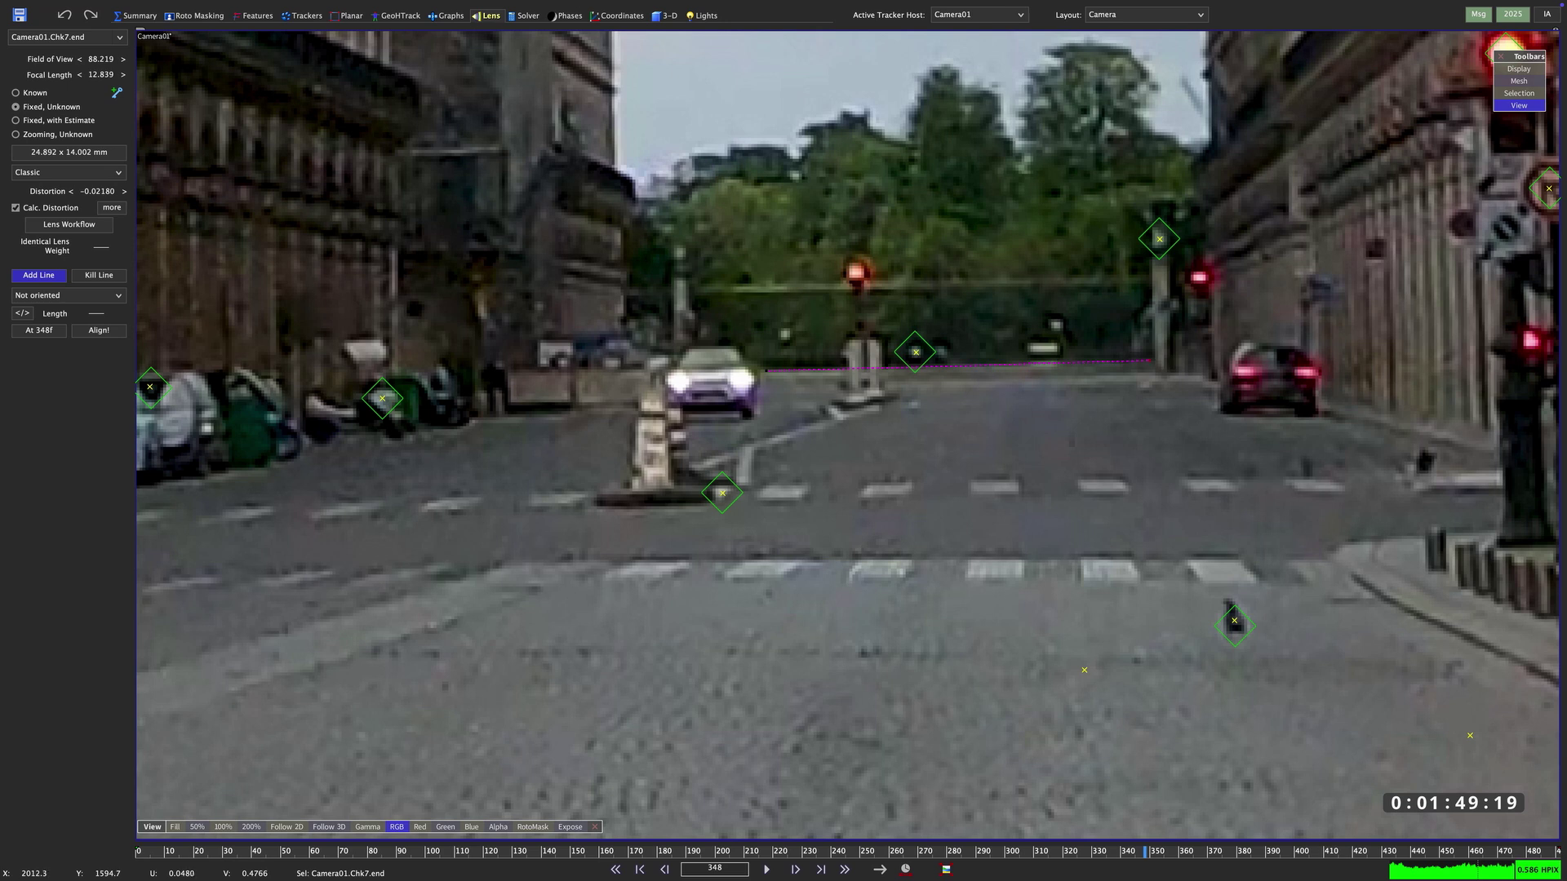
right_click(1151, 360)
left_click(1193, 384)
- Add an alignment line along the masonry joint above the street signs and make it parallel to the X axis
scroll(1129, 608, "down", 3)
middle_click_drag(1400, 380, 791, 437)
scroll(791, 437, "up", 3)
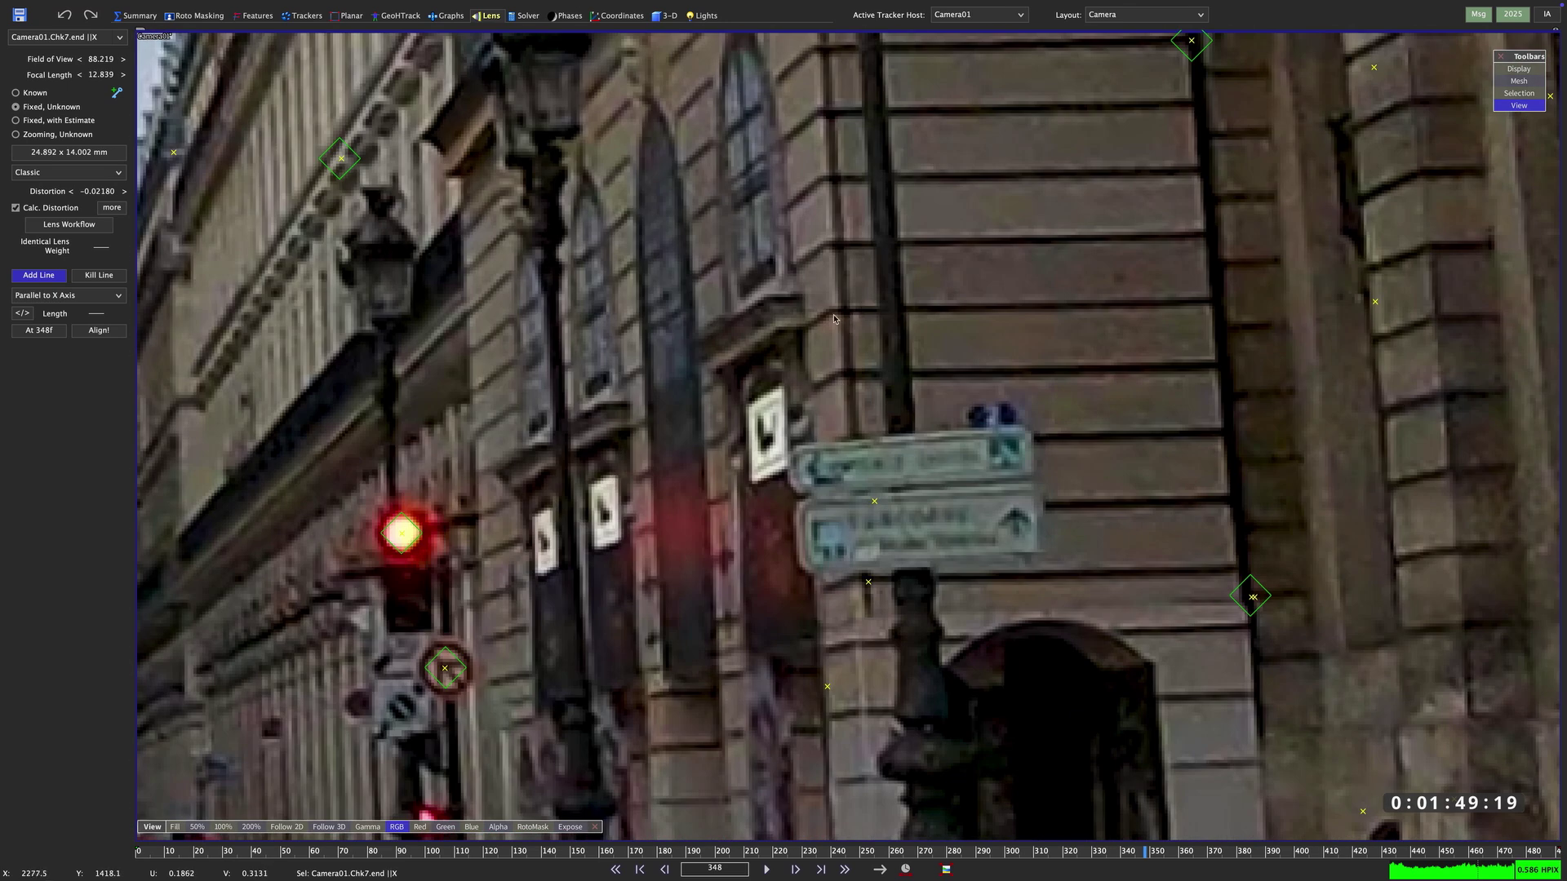
right_click(1211, 307)
left_click(1250, 326)
- Add a vertical alignment line along a ground-floor window edge near the street lamps and make it parallel to the Z axis
scroll(1101, 435, "down", 4)
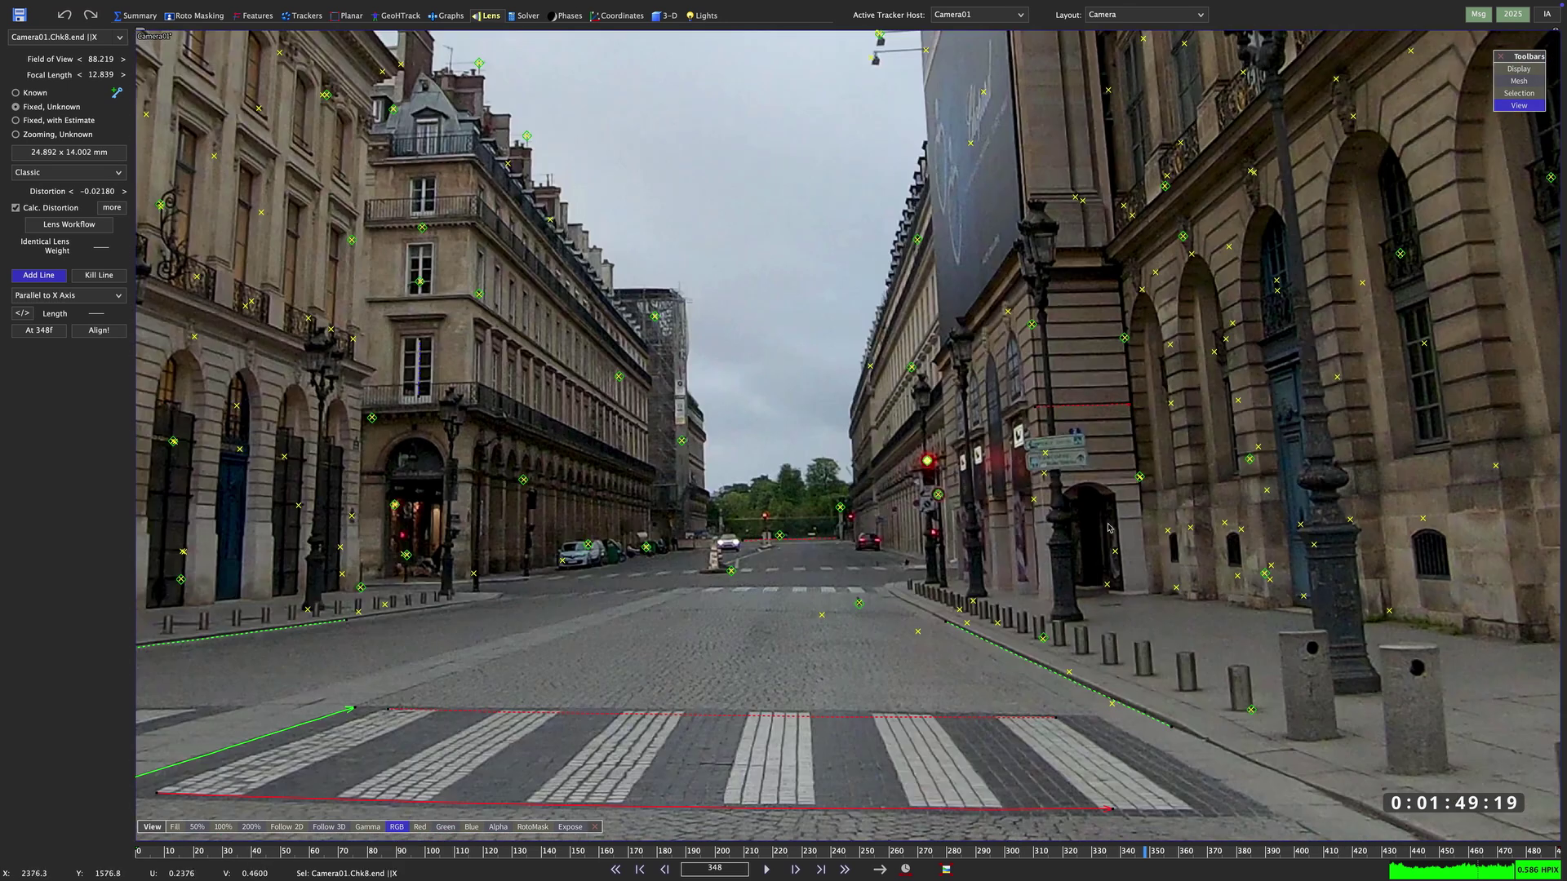
middle_click_drag(345, 560, 949, 521)
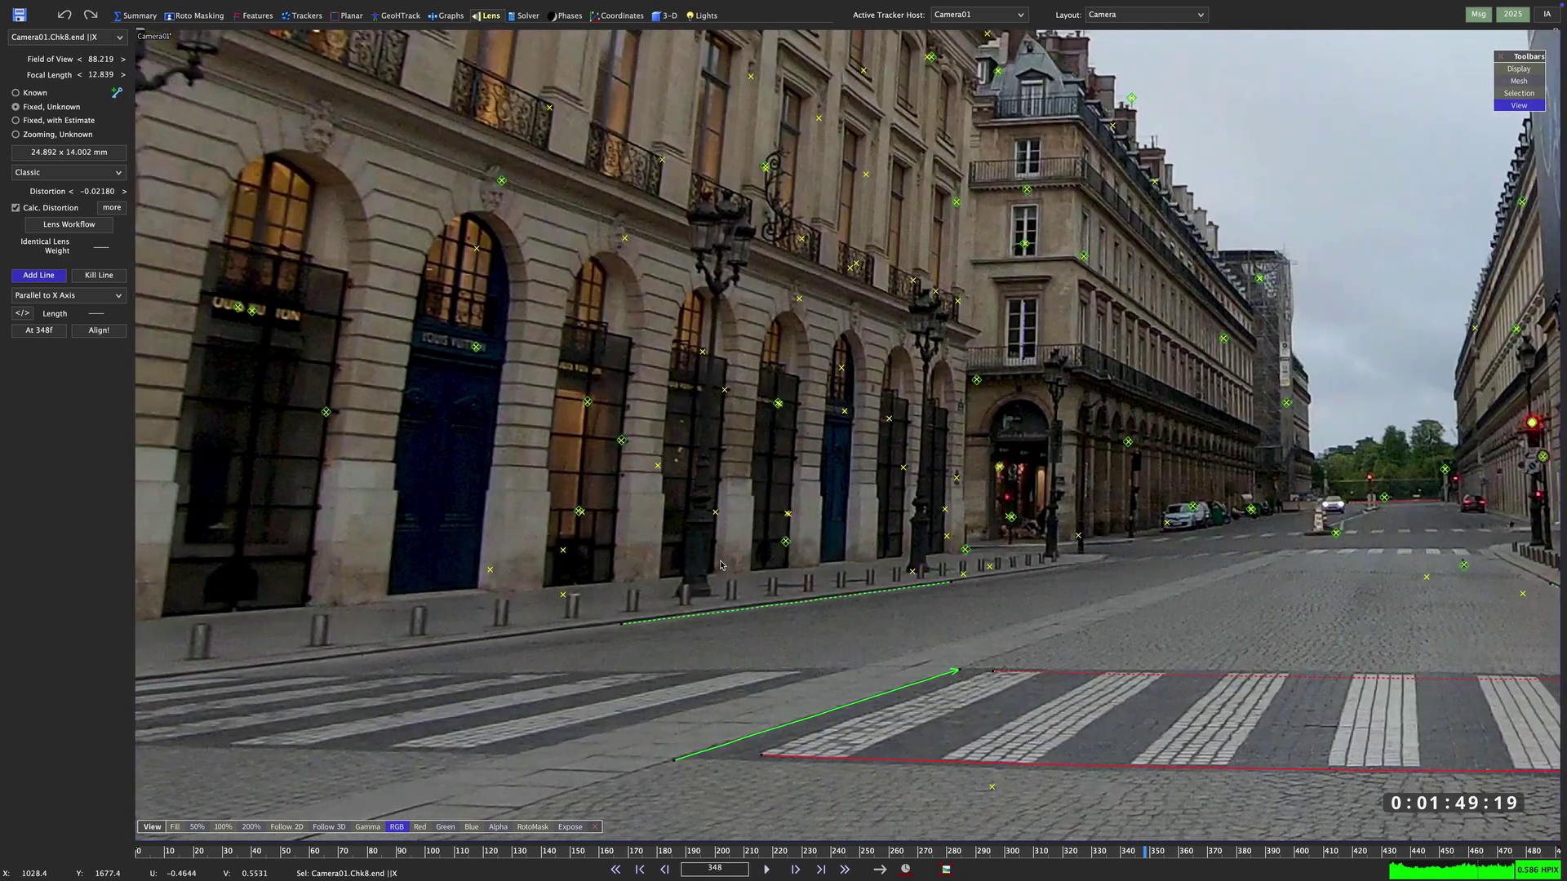
scroll(786, 552, "up", 3)
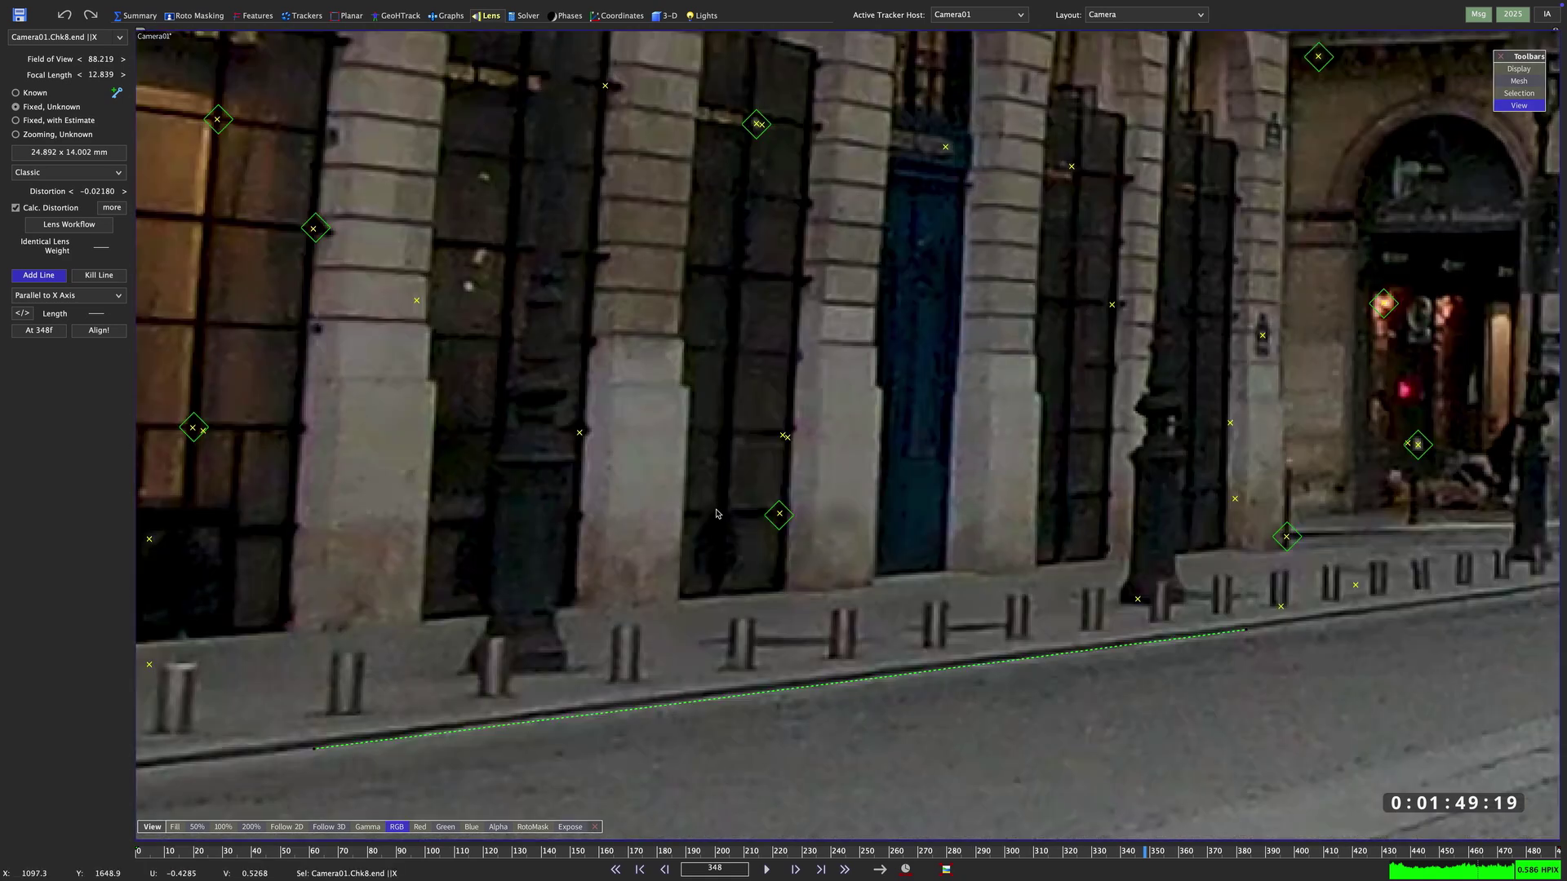
left_click_drag(718, 507, 746, 99)
right_click(746, 97)
left_click(782, 147)
- Add two vertical alignment lines on the building across the street, one along its stone corner, and make both parallel to the Z axis
scroll(1030, 530, "down", 4)
middle_click_drag(1203, 587, 260, 685)
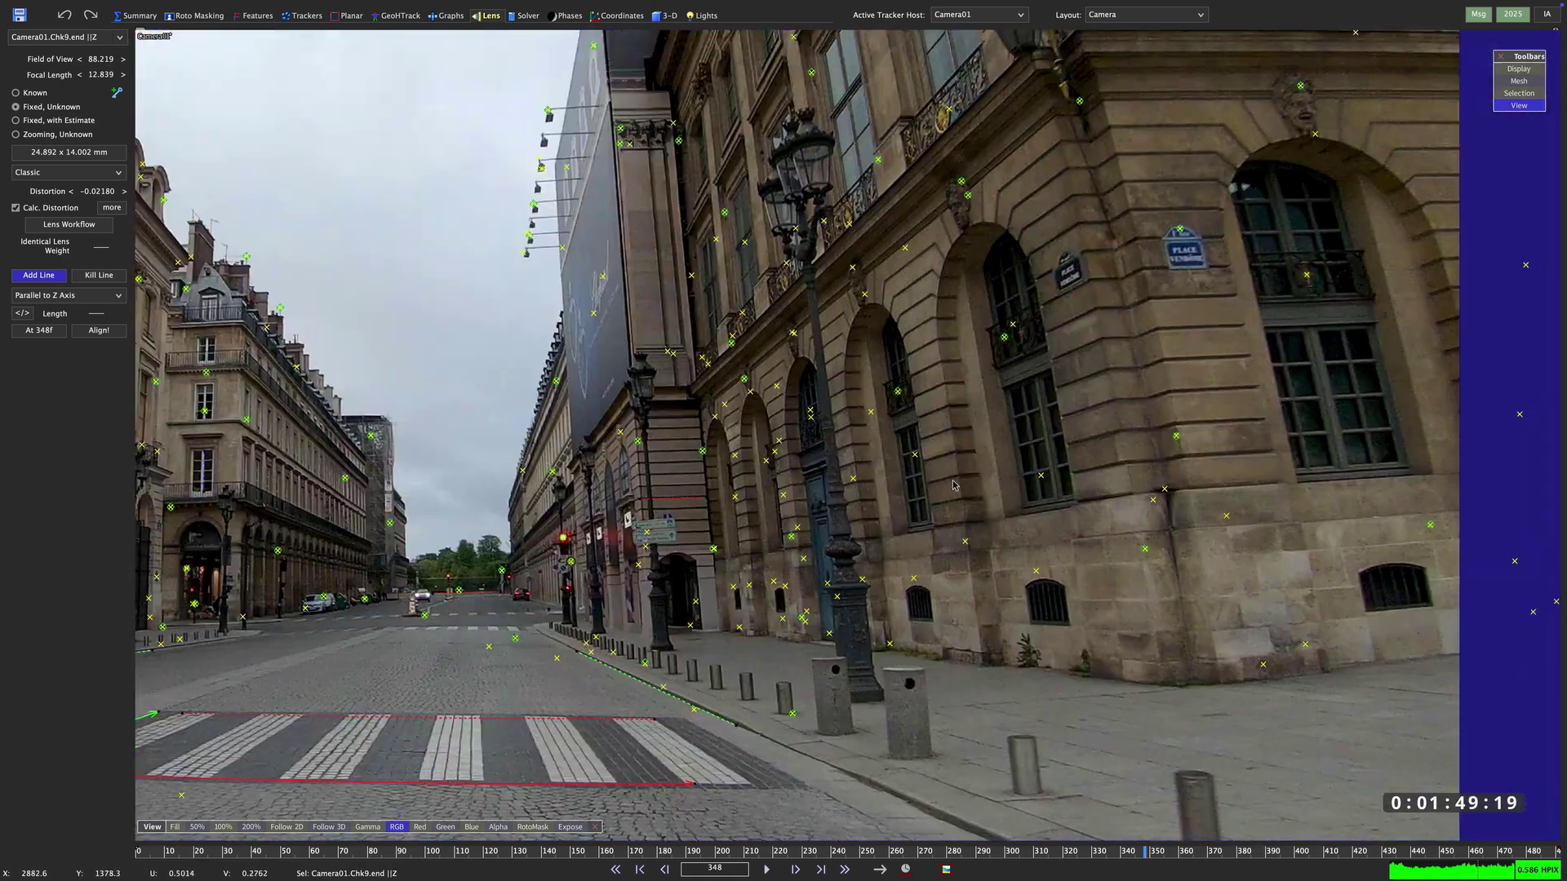
scroll(1335, 433, "up", 3)
left_click_drag(1317, 519, 1255, 250)
right_click(1256, 250)
left_click(1296, 297)
scroll(1296, 297, "down", 4)
middle_click_drag(457, 539, 697, 521)
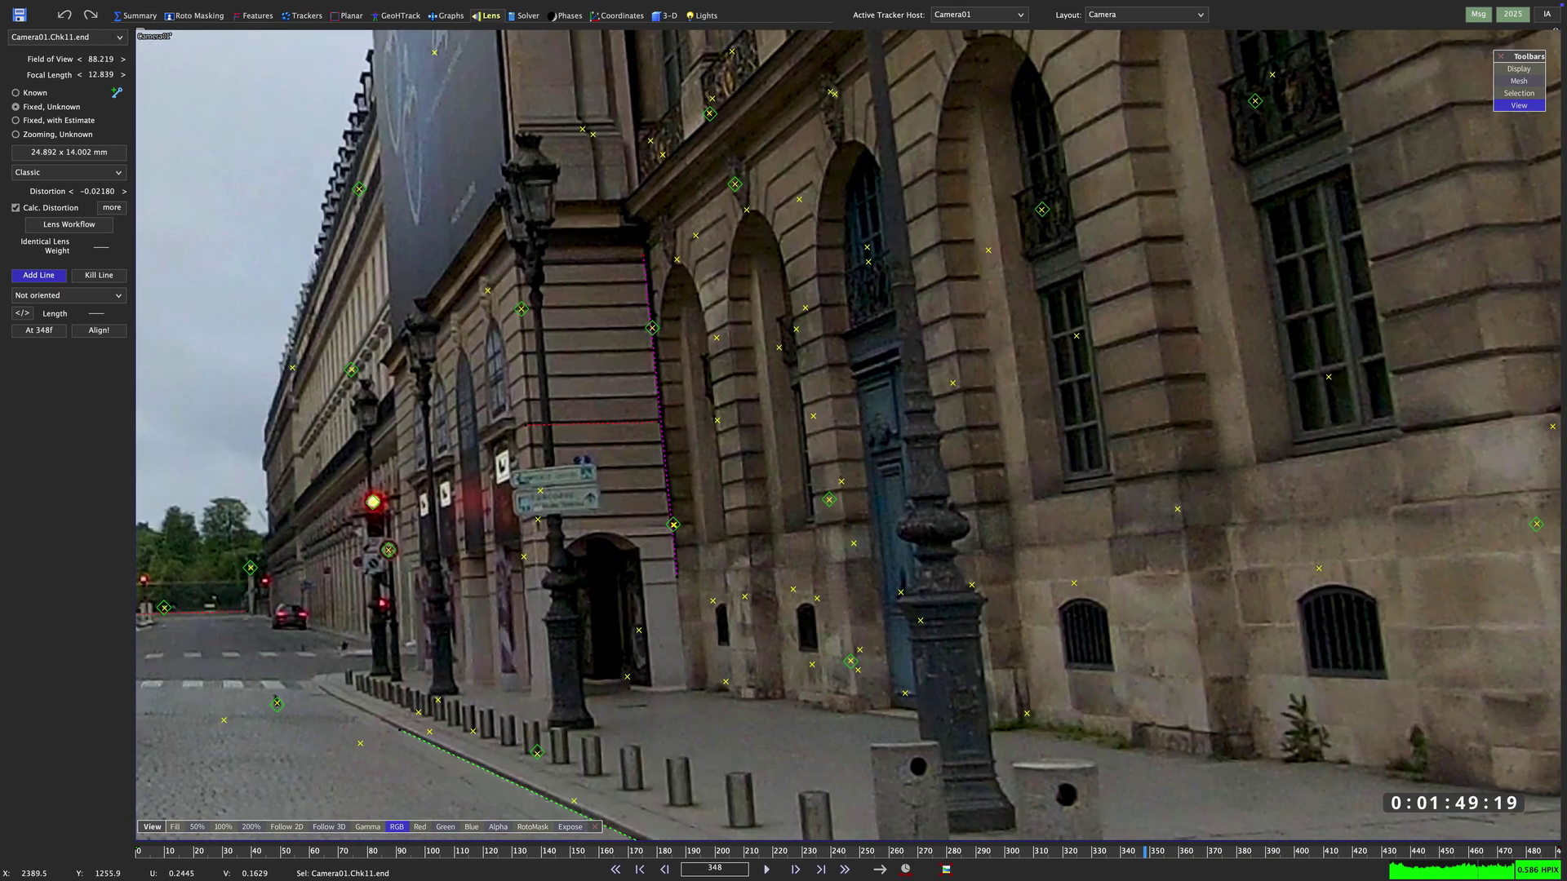
right_click(643, 254)
left_click(689, 301)
- Add an alignment line along the cornice below the Louis Vuitton building's balconies and make it parallel to the Y axis
middle_click_drag(607, 767, 1224, 448)
scroll(1224, 457, "down", 4)
middle_click_drag(735, 262, 735, 461)
scroll(736, 461, "up", 5)
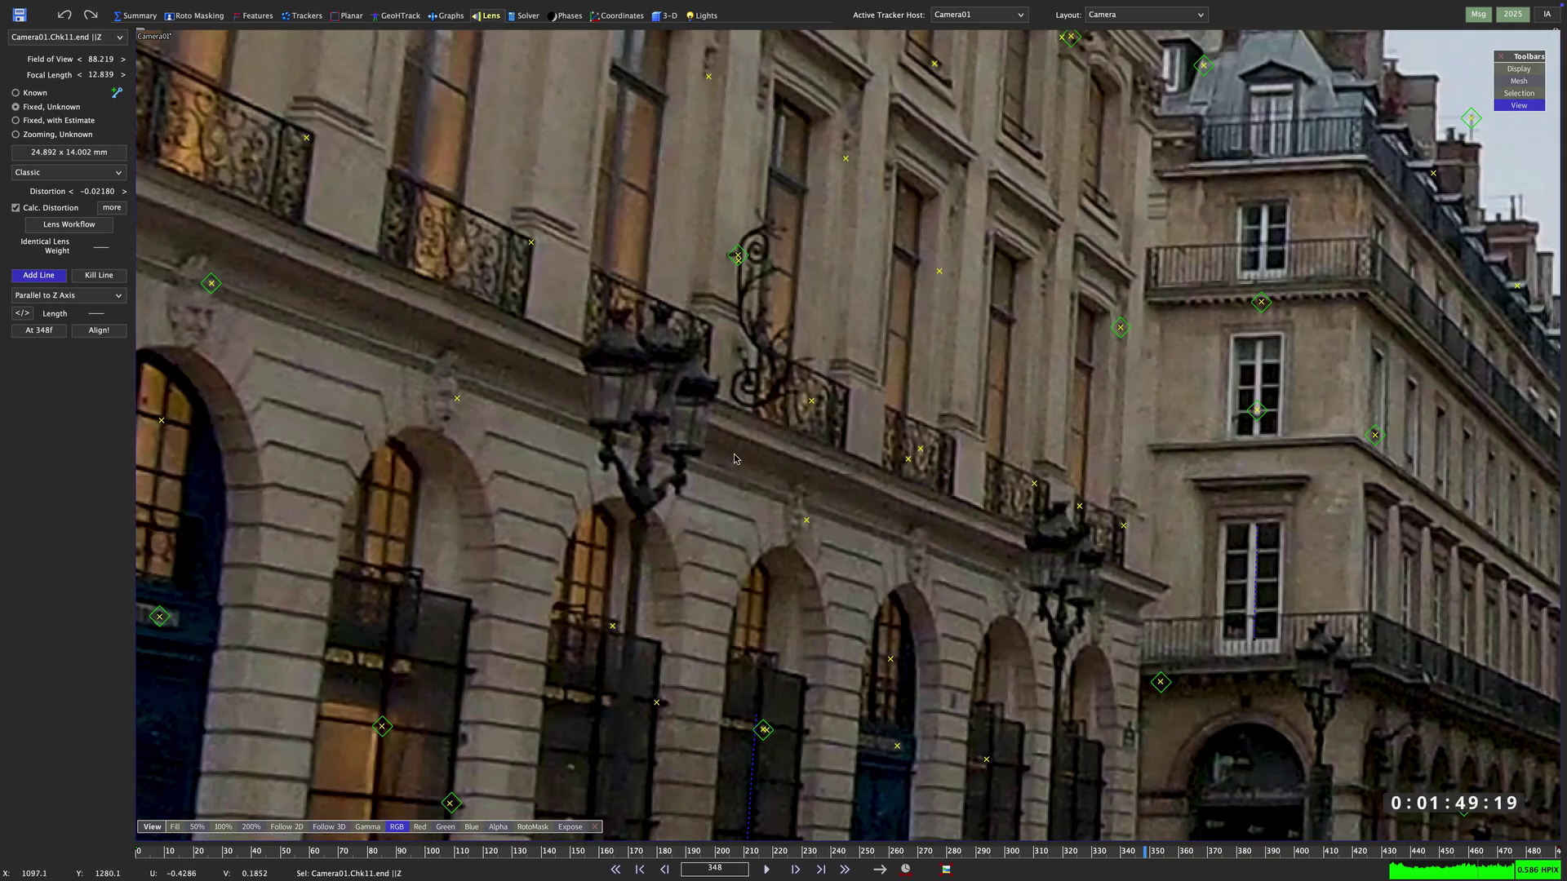
right_click(1143, 586)
left_click(1199, 629)
- Add an alignment line along the long balcony of the farther corner building and make it parallel to the Y axis
middle_click_drag(904, 147, 781, 813)
middle_click_drag(781, 509, 839, 202)
scroll(840, 202, "up", 2)
middle_click_drag(1224, 612, 454, 166)
middle_click_drag(738, 596, 446, 268)
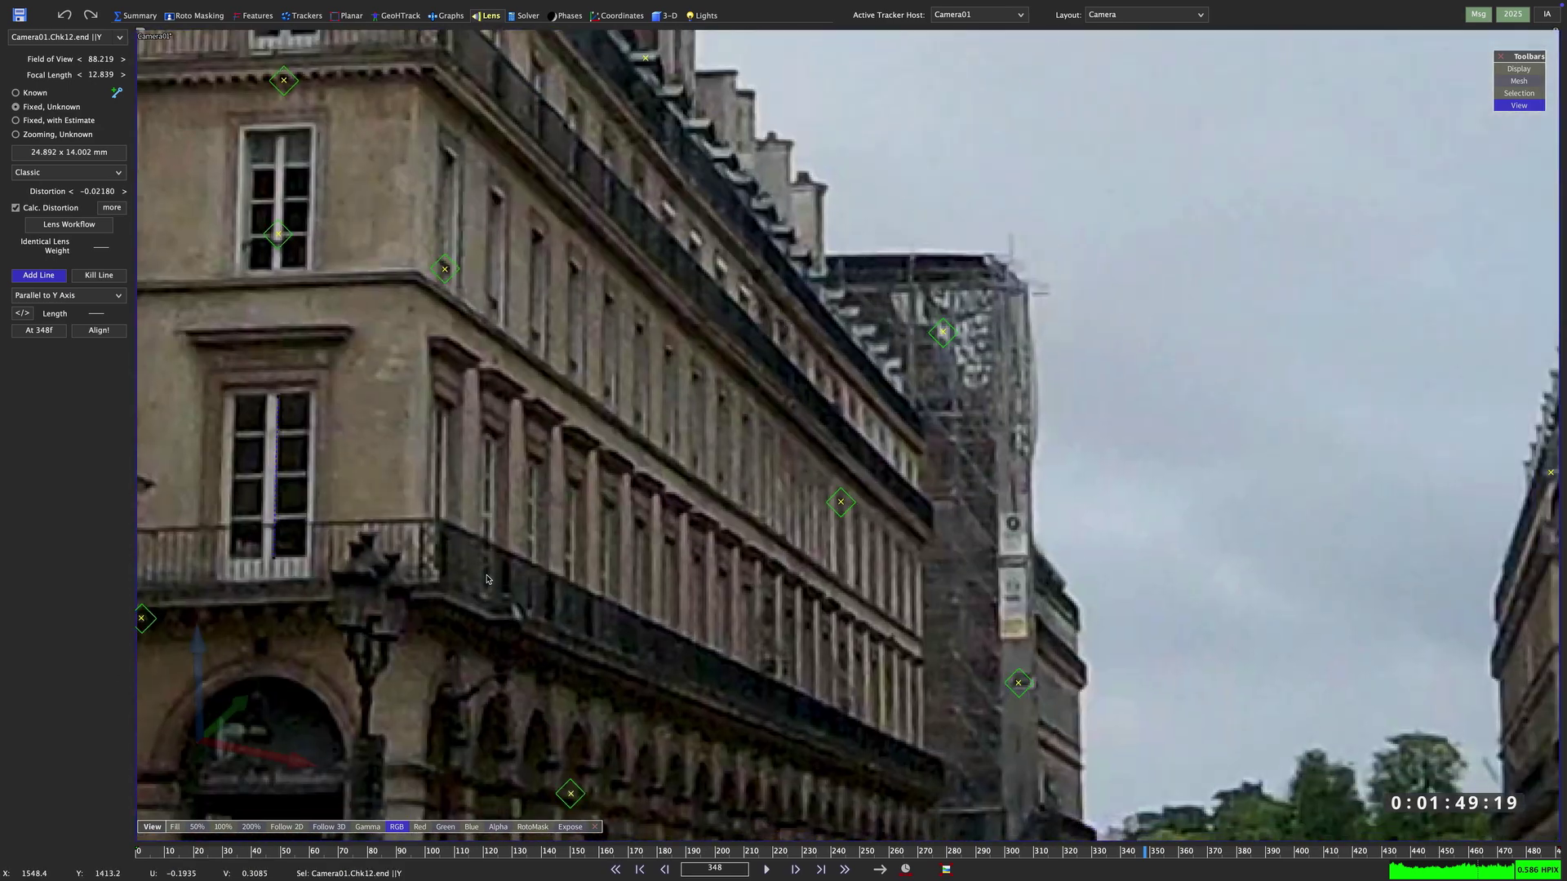
left_click_drag(451, 527, 937, 757)
right_click(938, 757)
left_click(986, 775)
- Switch to the Quad Perspective layout and align the solved scene to the drawn lines
scroll(853, 356, "down", 6)
middle_click_drag(914, 408, 882, 534)
scroll(914, 555, "up", 1)
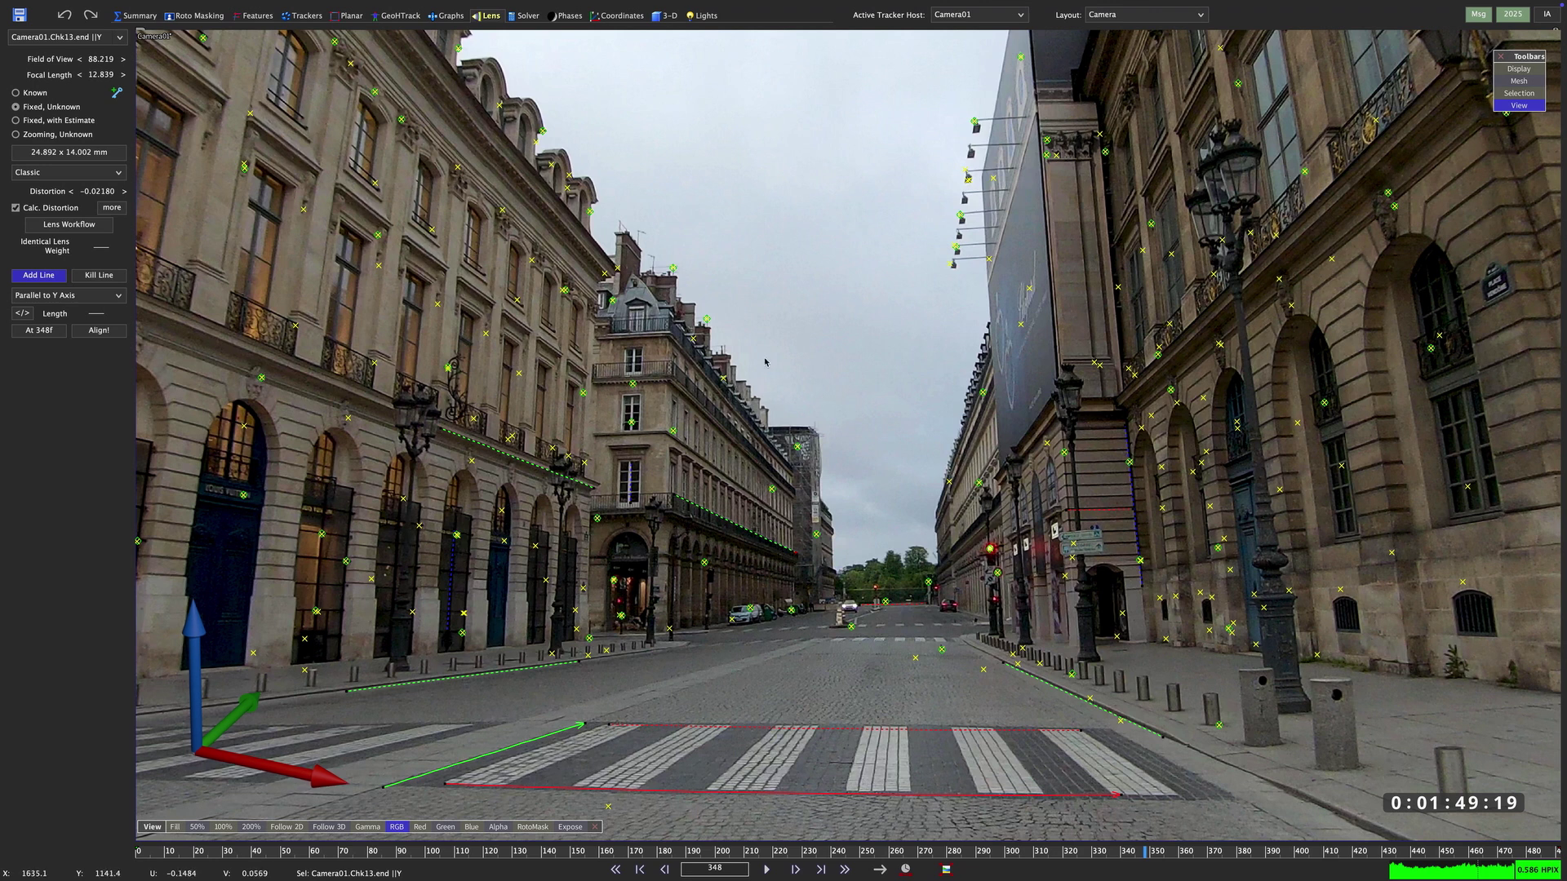
left_click(1145, 14)
left_click(1146, 14)
left_click(1146, 15)
left_click(1165, 57)
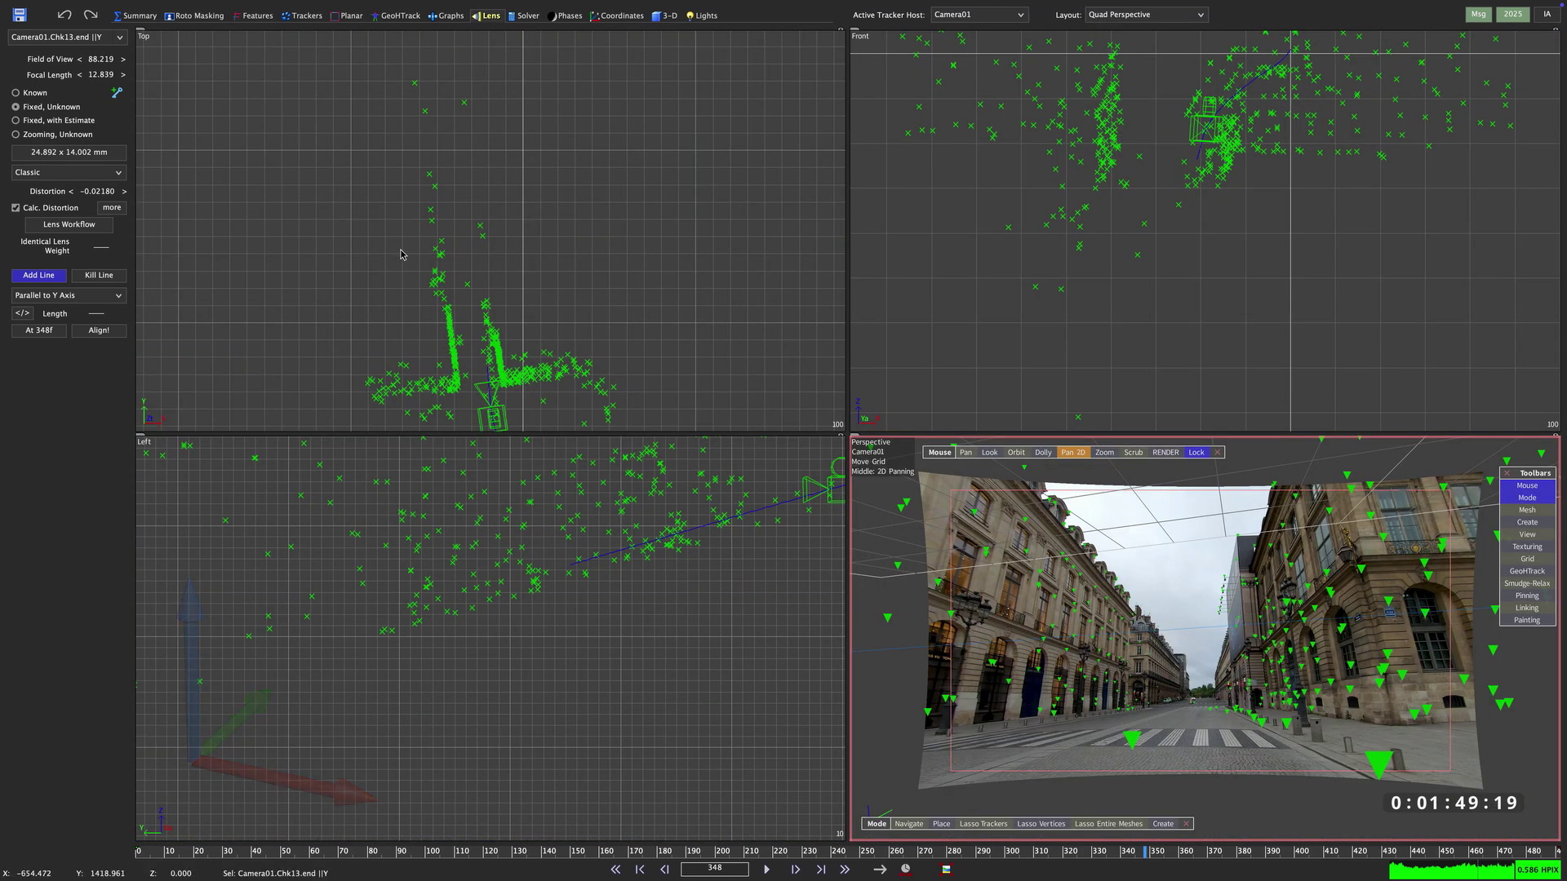
left_click(105, 332)
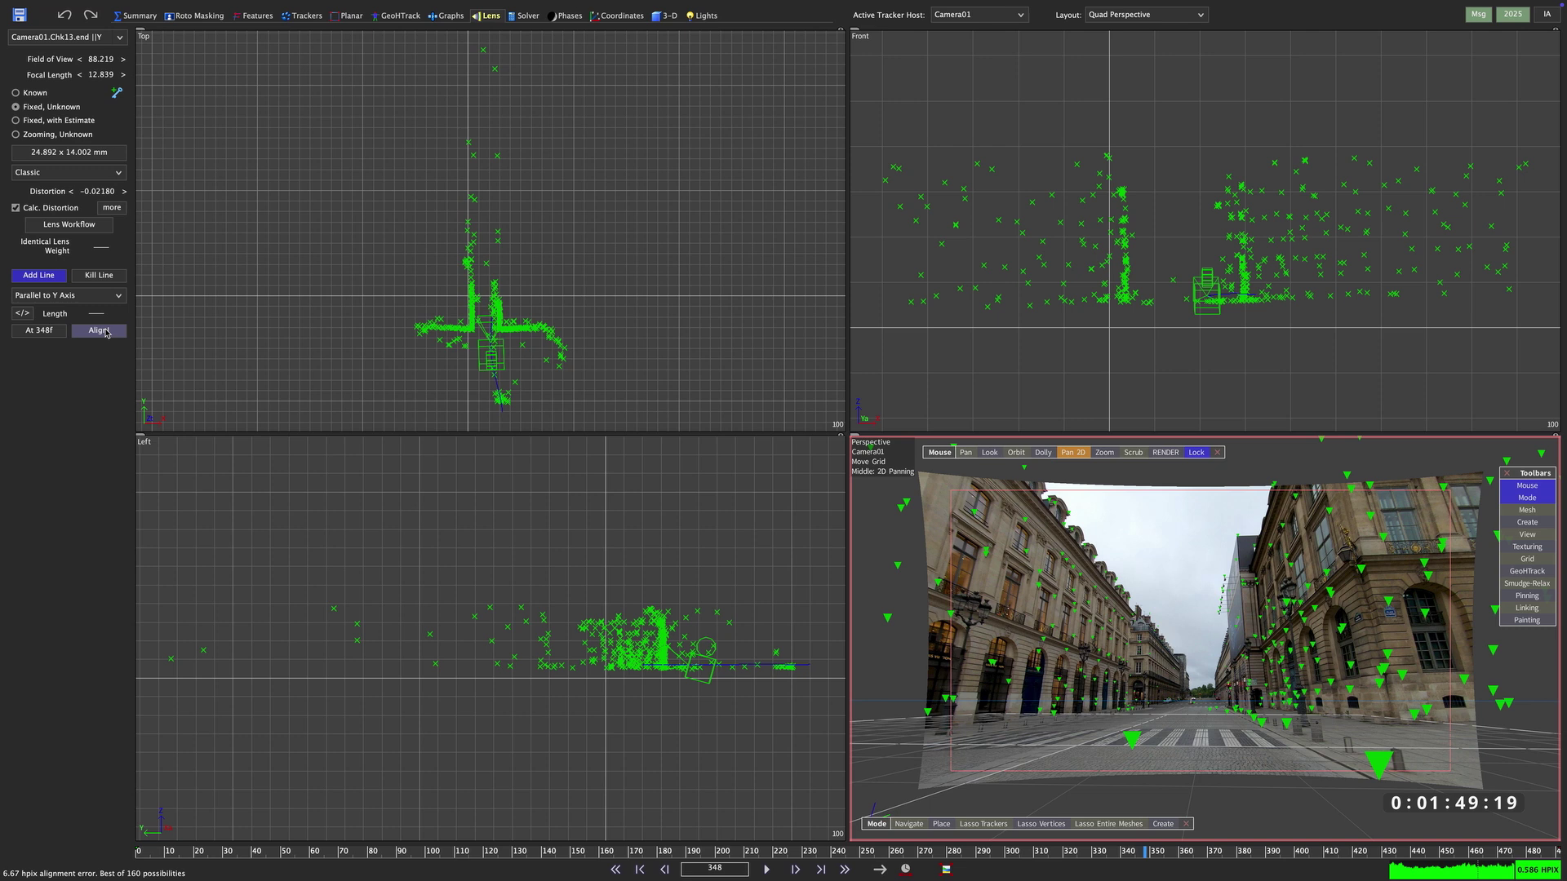
- In the 3-D room, move the whole solve so the street rests on the ground plane and the origin lies between the buildings
left_click(668, 18)
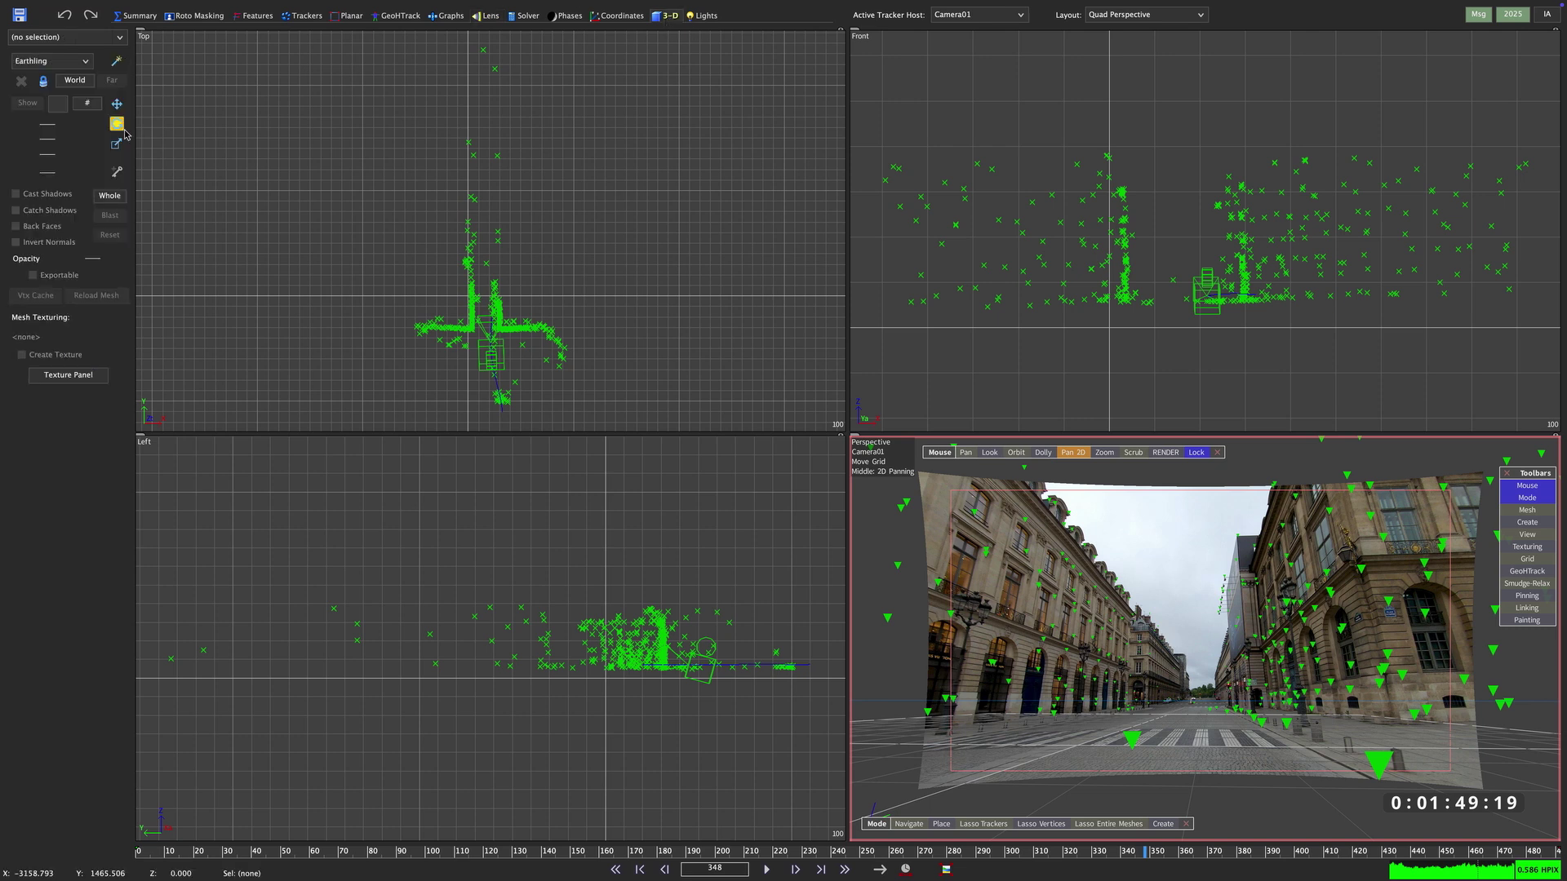
left_click(111, 198)
left_click_drag(650, 275, 632, 276)
left_click_drag(1099, 311, 1092, 337)
scroll(485, 349, "up", 5)
middle_click_drag(485, 350, 664, 336)
left_click_drag(663, 337, 650, 154)
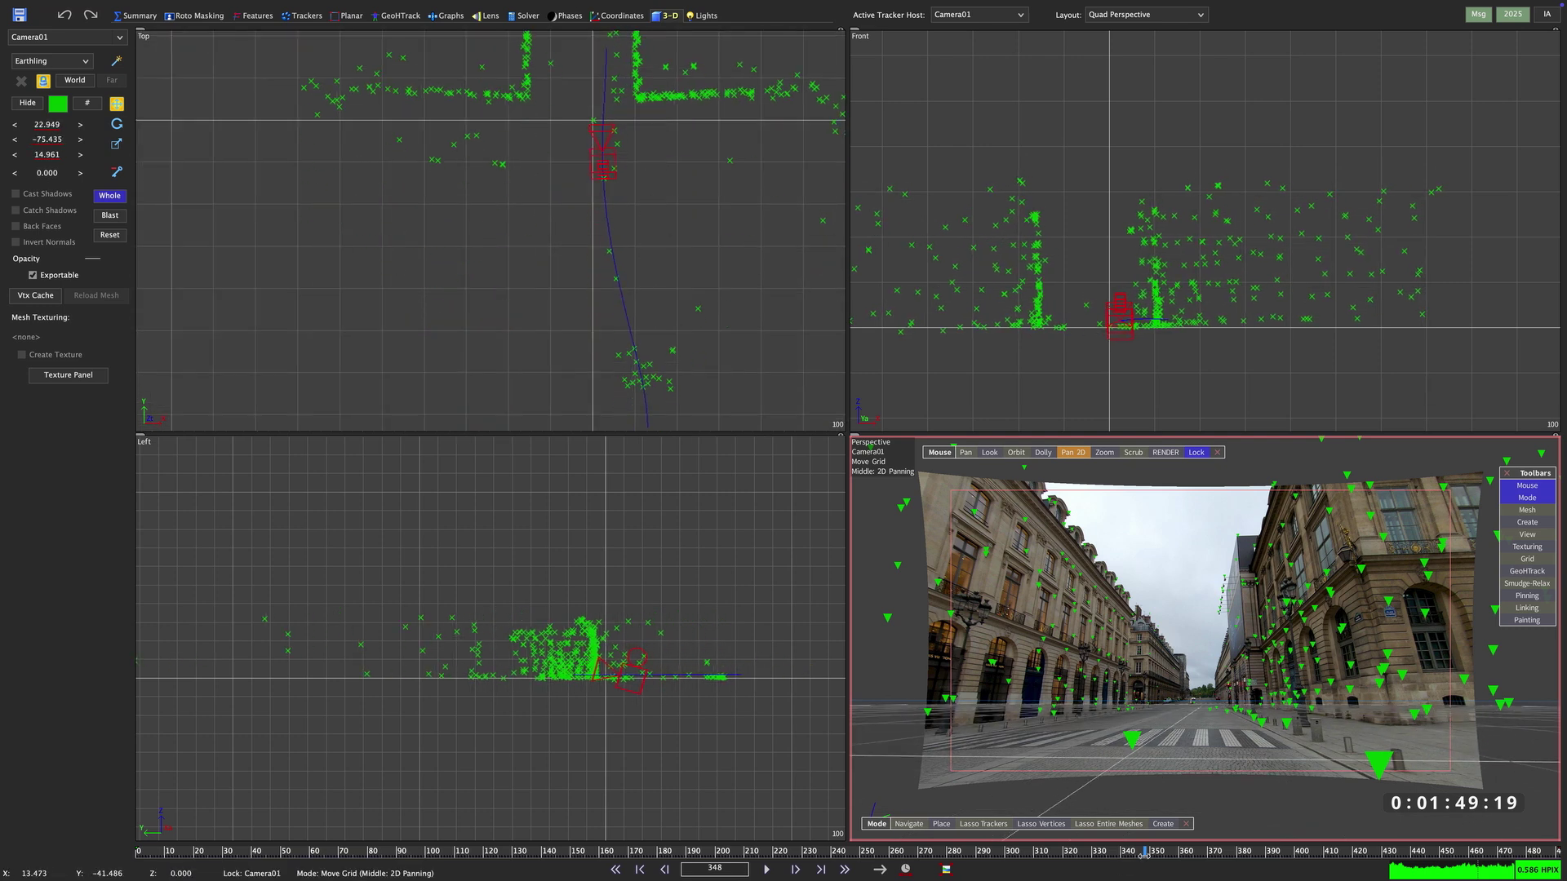
- In the Lens room, set the crosswalk's Y-axis line to On Y Axis, with length, using a length of 3
left_click(490, 21)
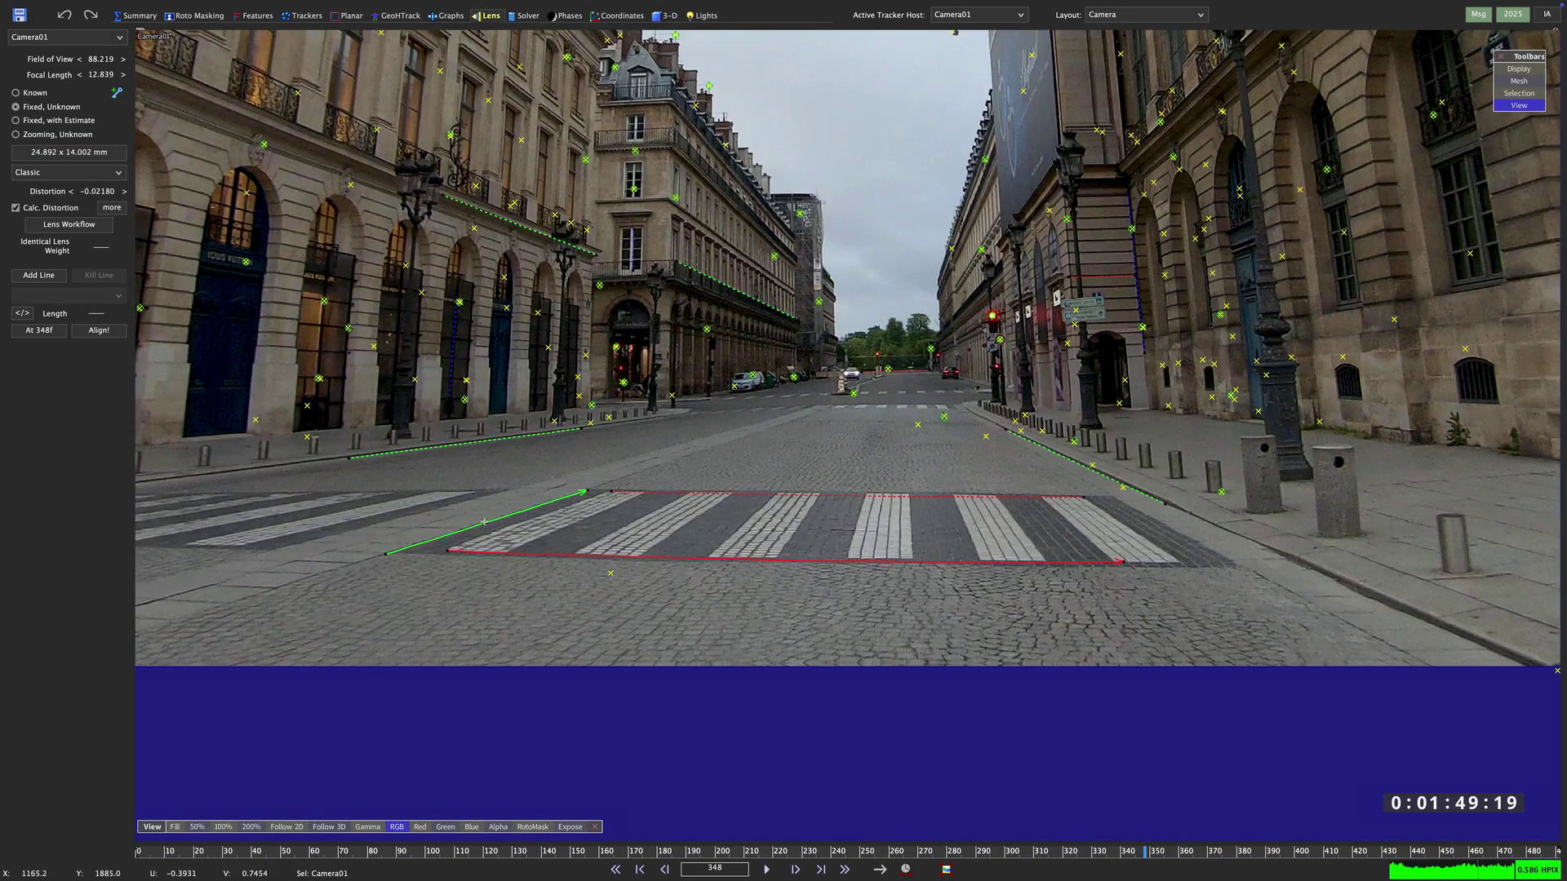
left_click(486, 523)
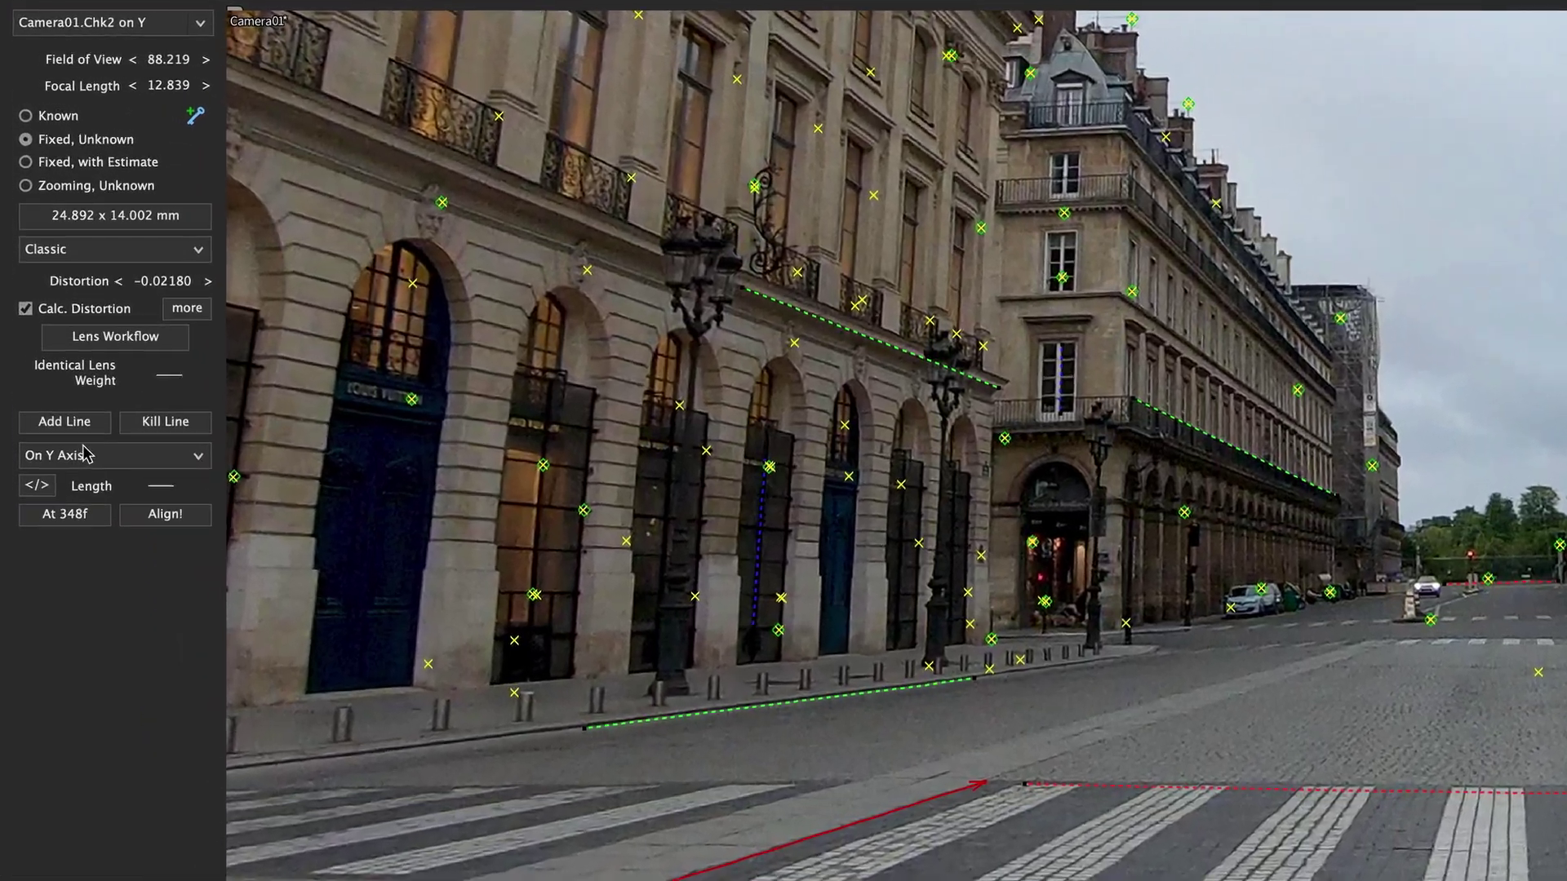
left_click(52, 295)
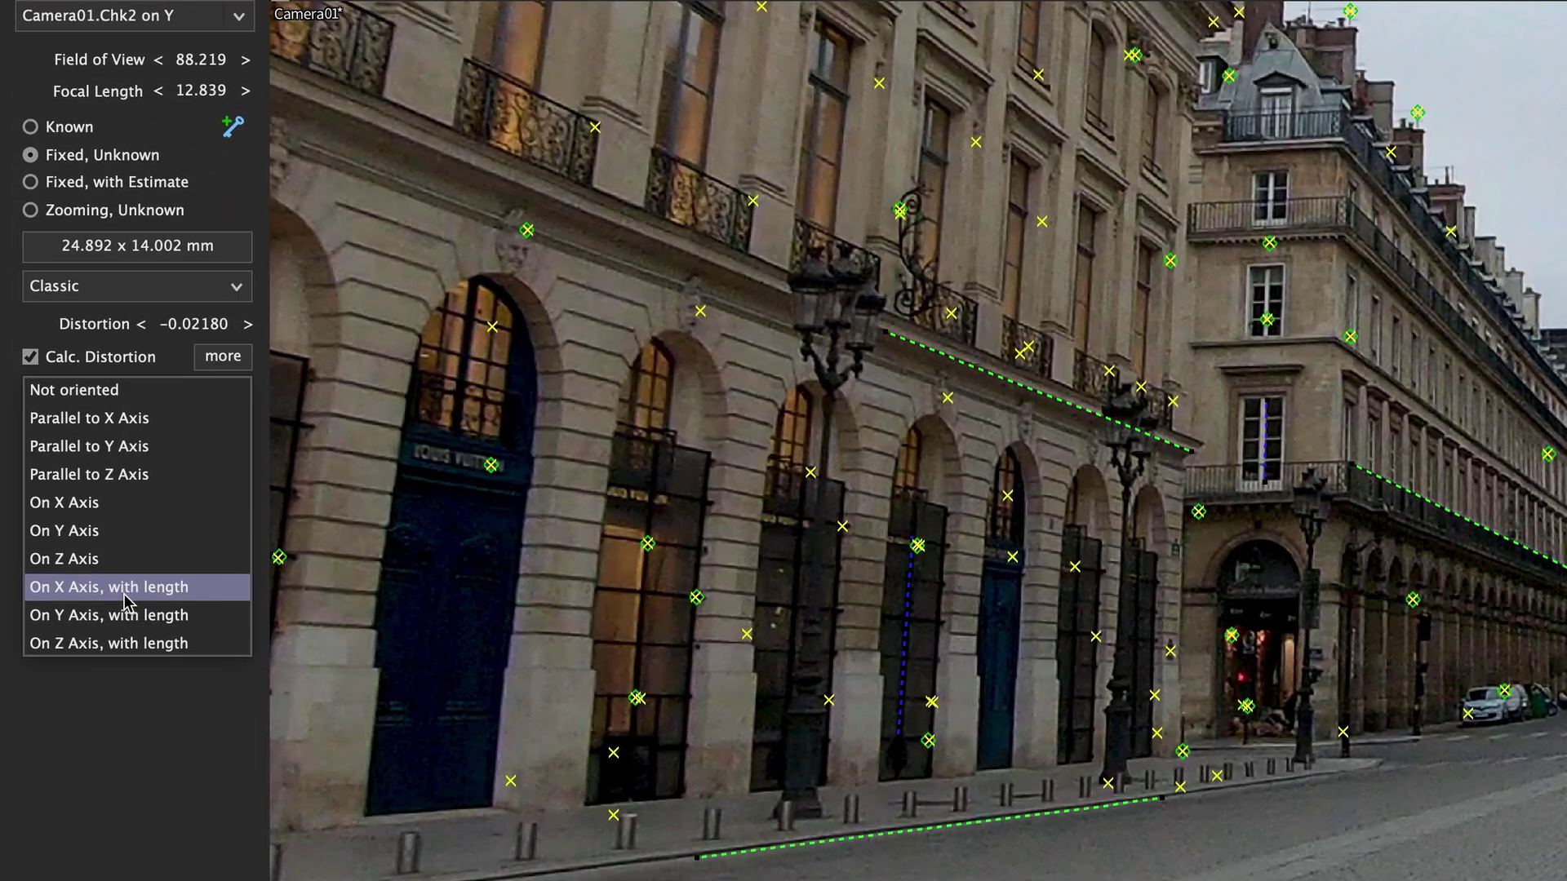
left_click(135, 618)
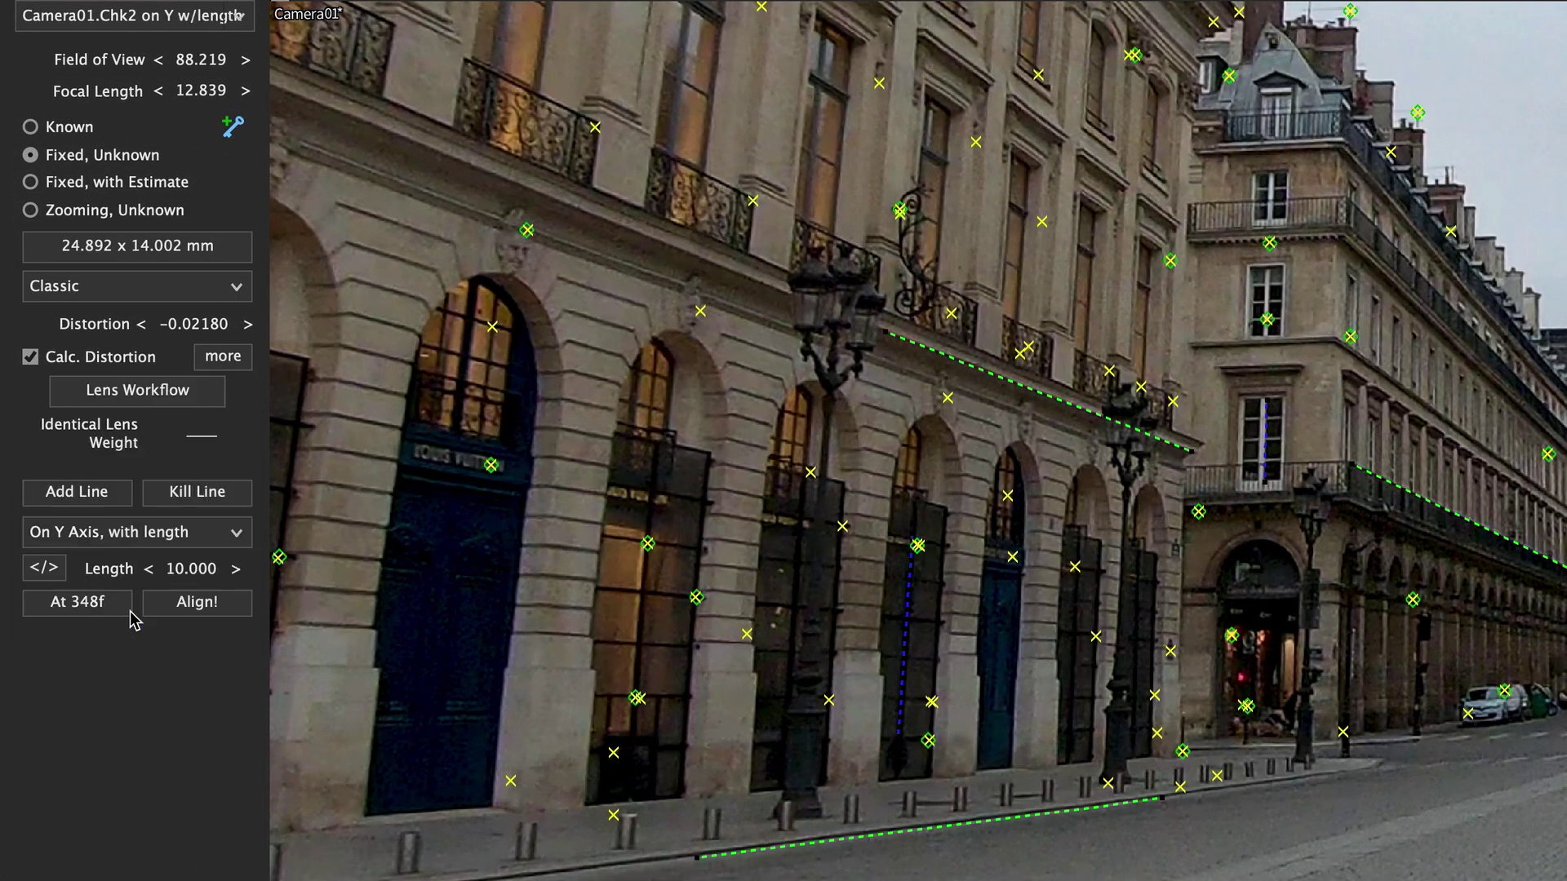
left_click(193, 569)
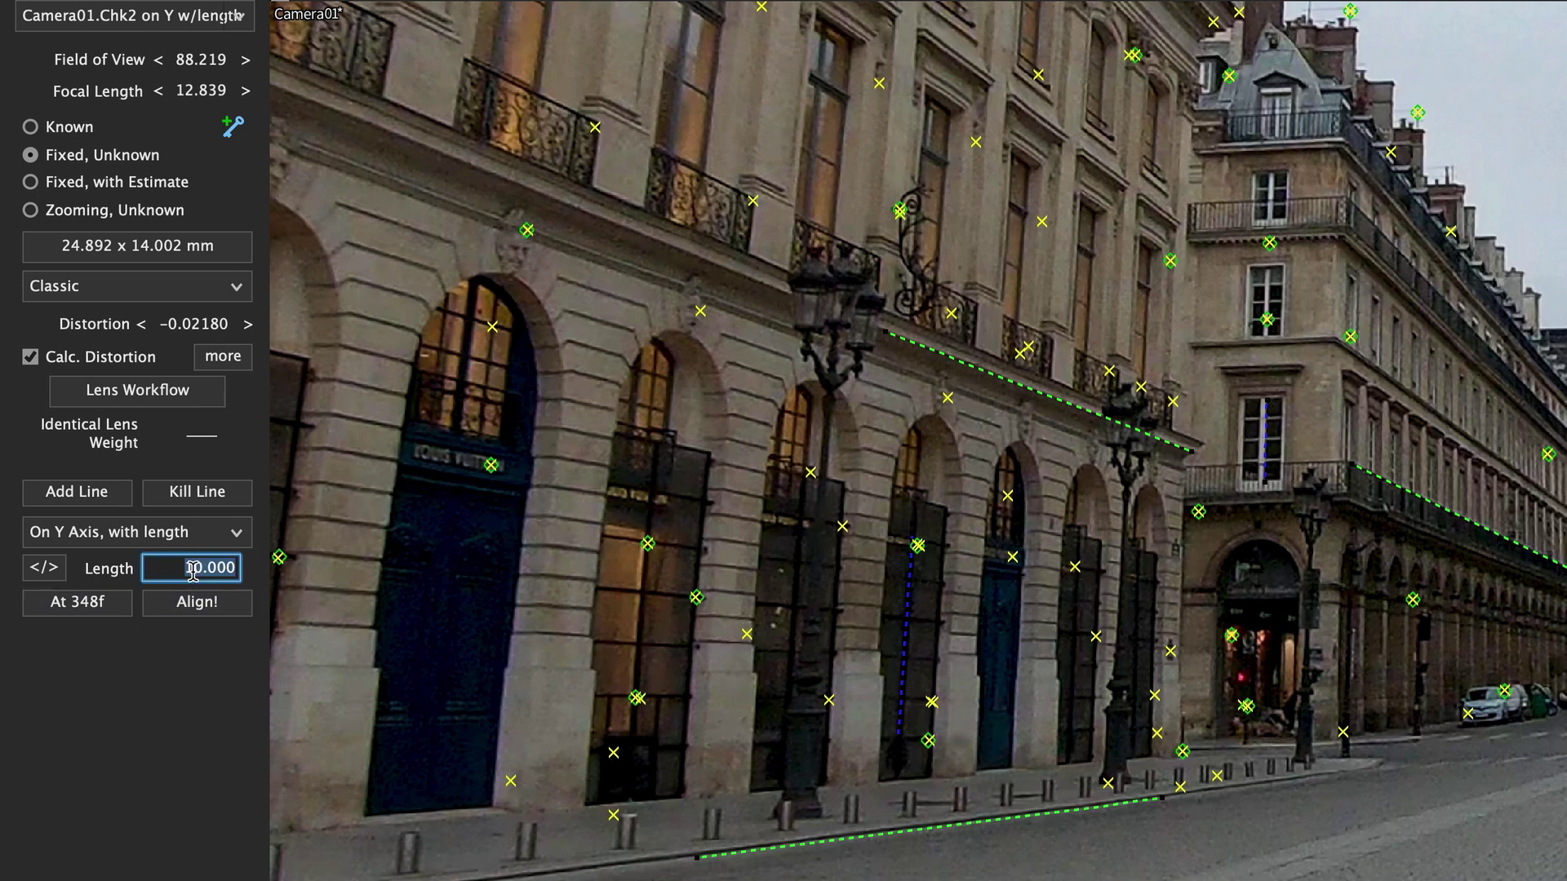
type("3")
key("Return")
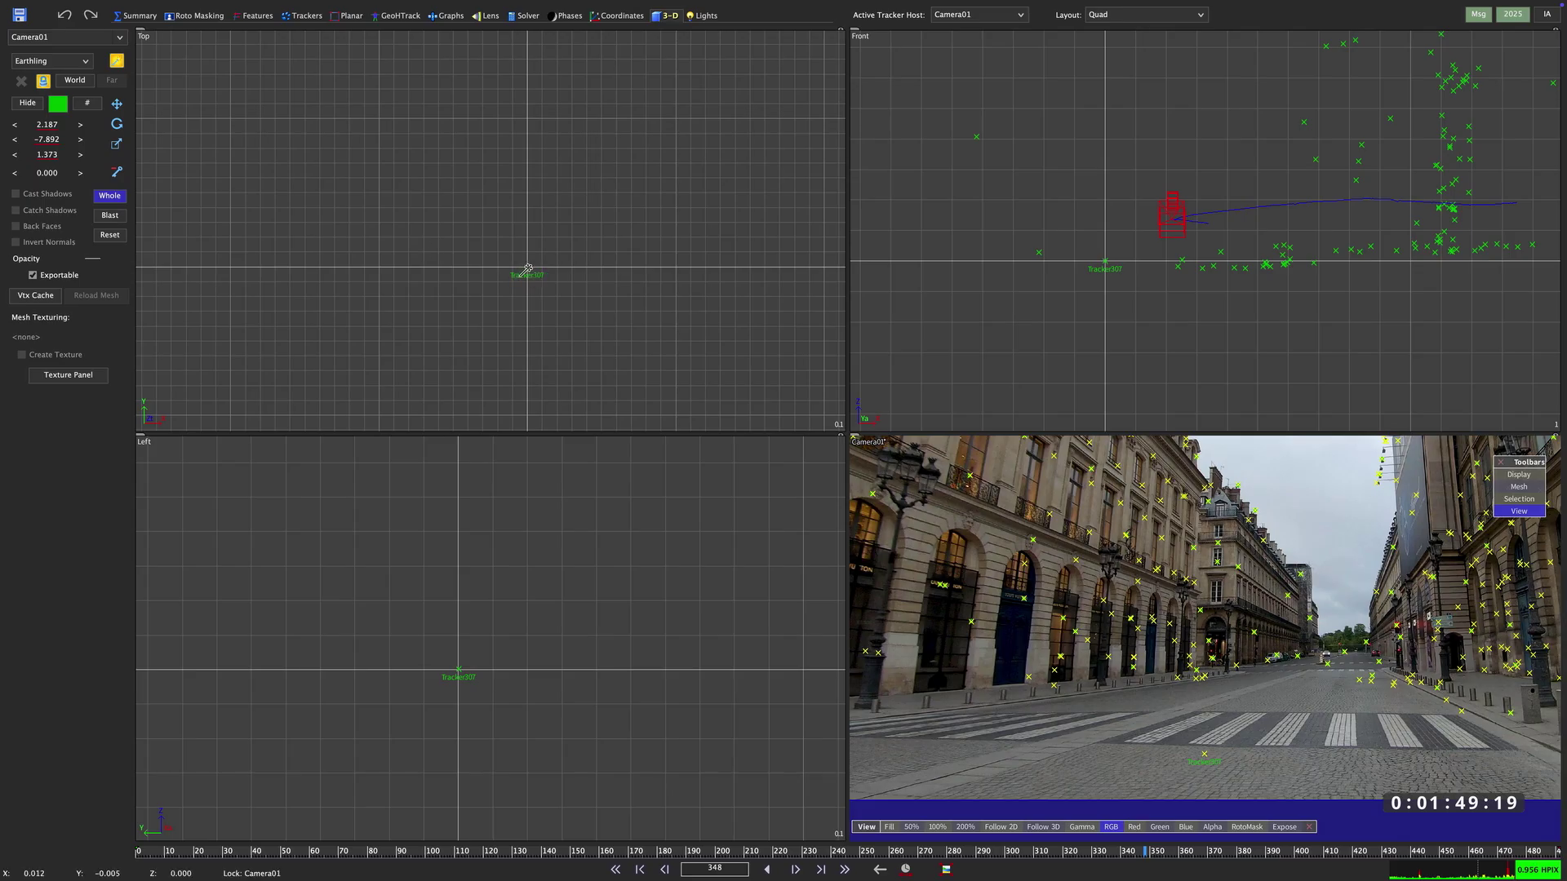
- Create an Earthling figure about 1.8 units in scale at the origin and move it up the street along the Y axis
left_click(527, 270)
left_click_drag(495, 271, 382, 268)
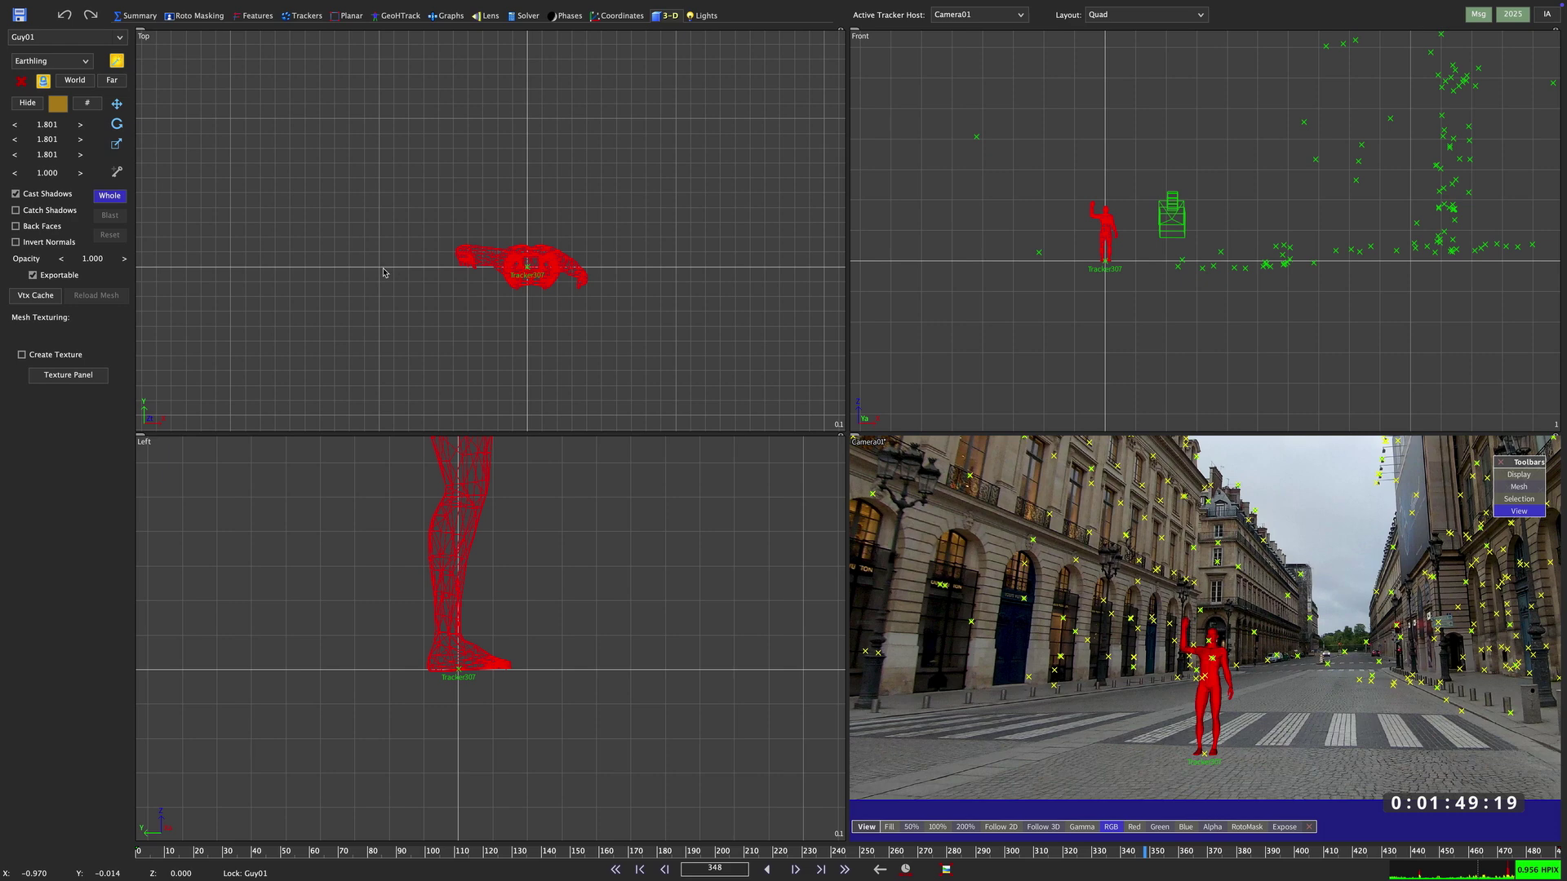
scroll(423, 630, "down", 8)
left_click(116, 103)
left_click_drag(542, 267, 542, 89)
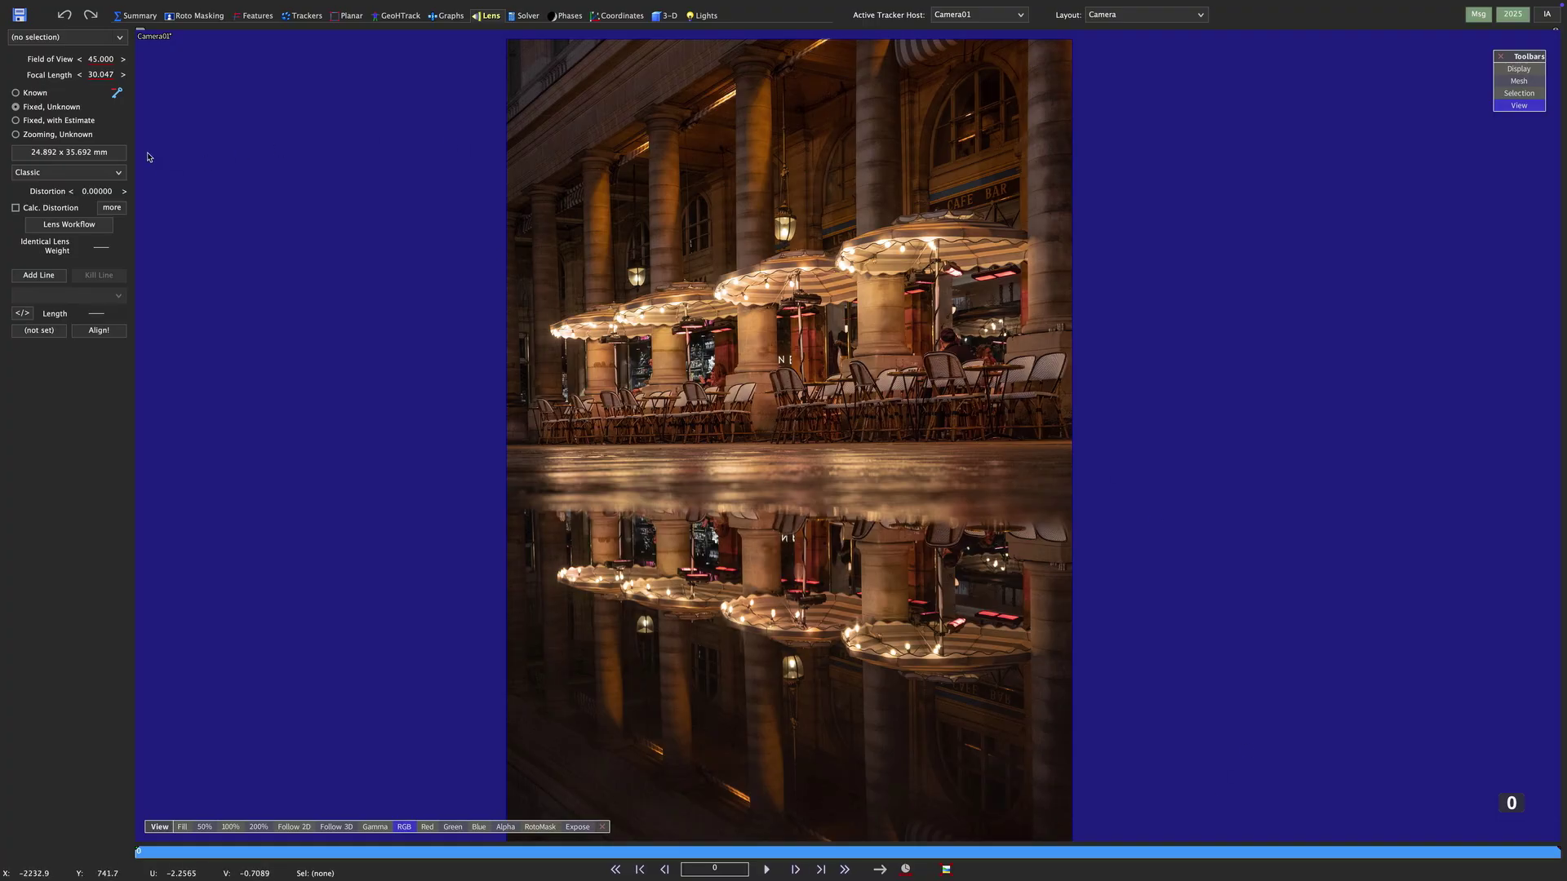
- Try to solve the café still image automatically and clear the resulting solution
left_click(135, 17)
left_click(85, 75)
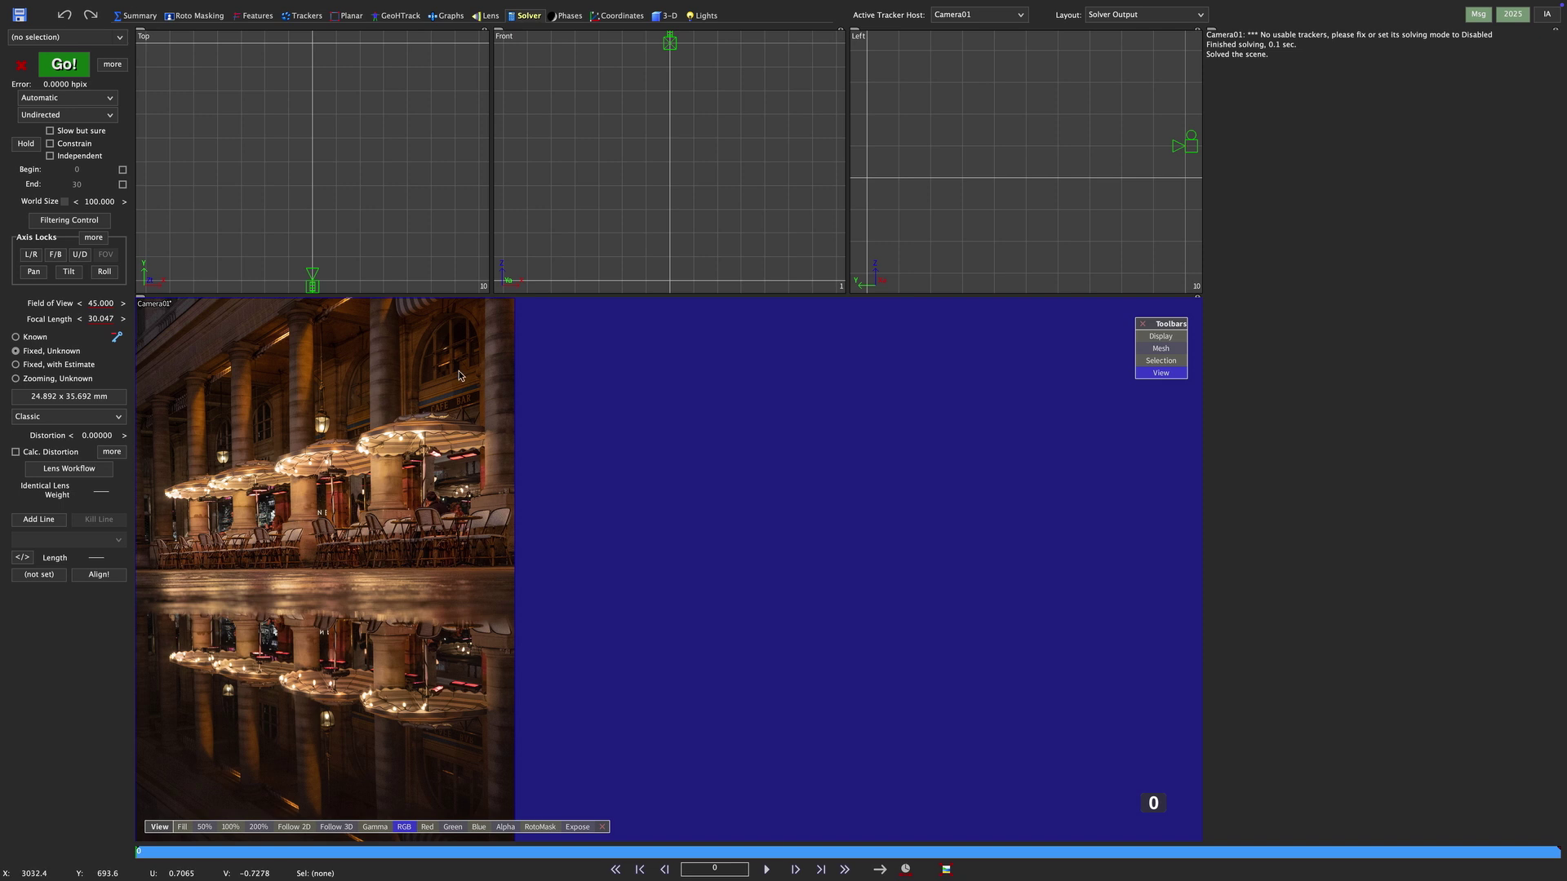
left_click(22, 65)
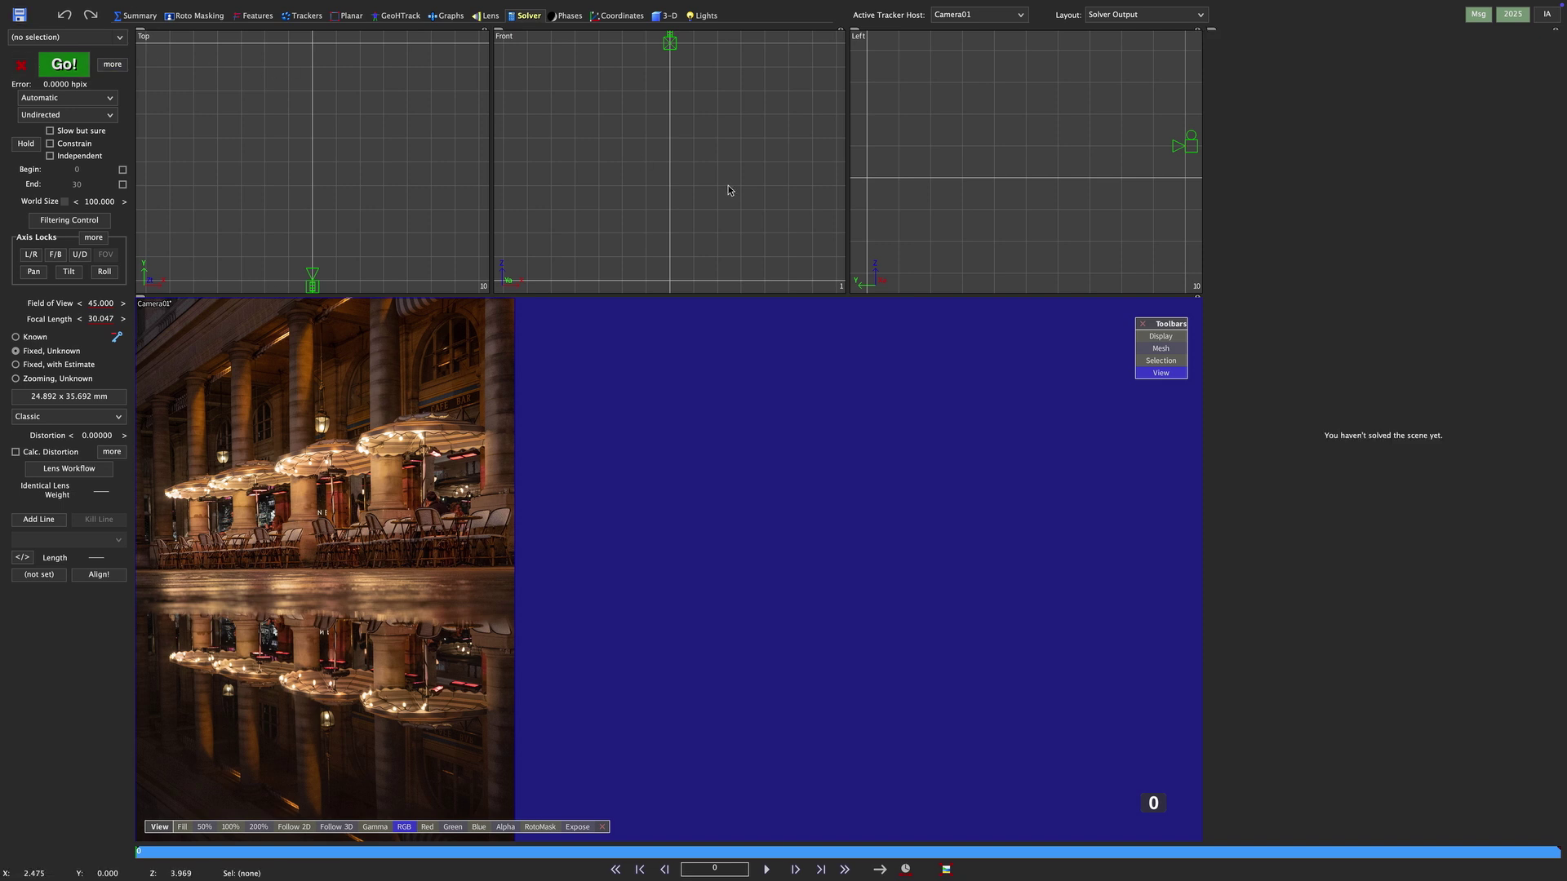
- In the Lens room, add an alignment line along the ground beneath the café chairs and place it on the X axis
left_click(487, 16)
scroll(594, 352, "up", 3)
middle_click_drag(816, 461, 616, 440)
left_click(35, 277)
left_click_drag(536, 552, 567, 545)
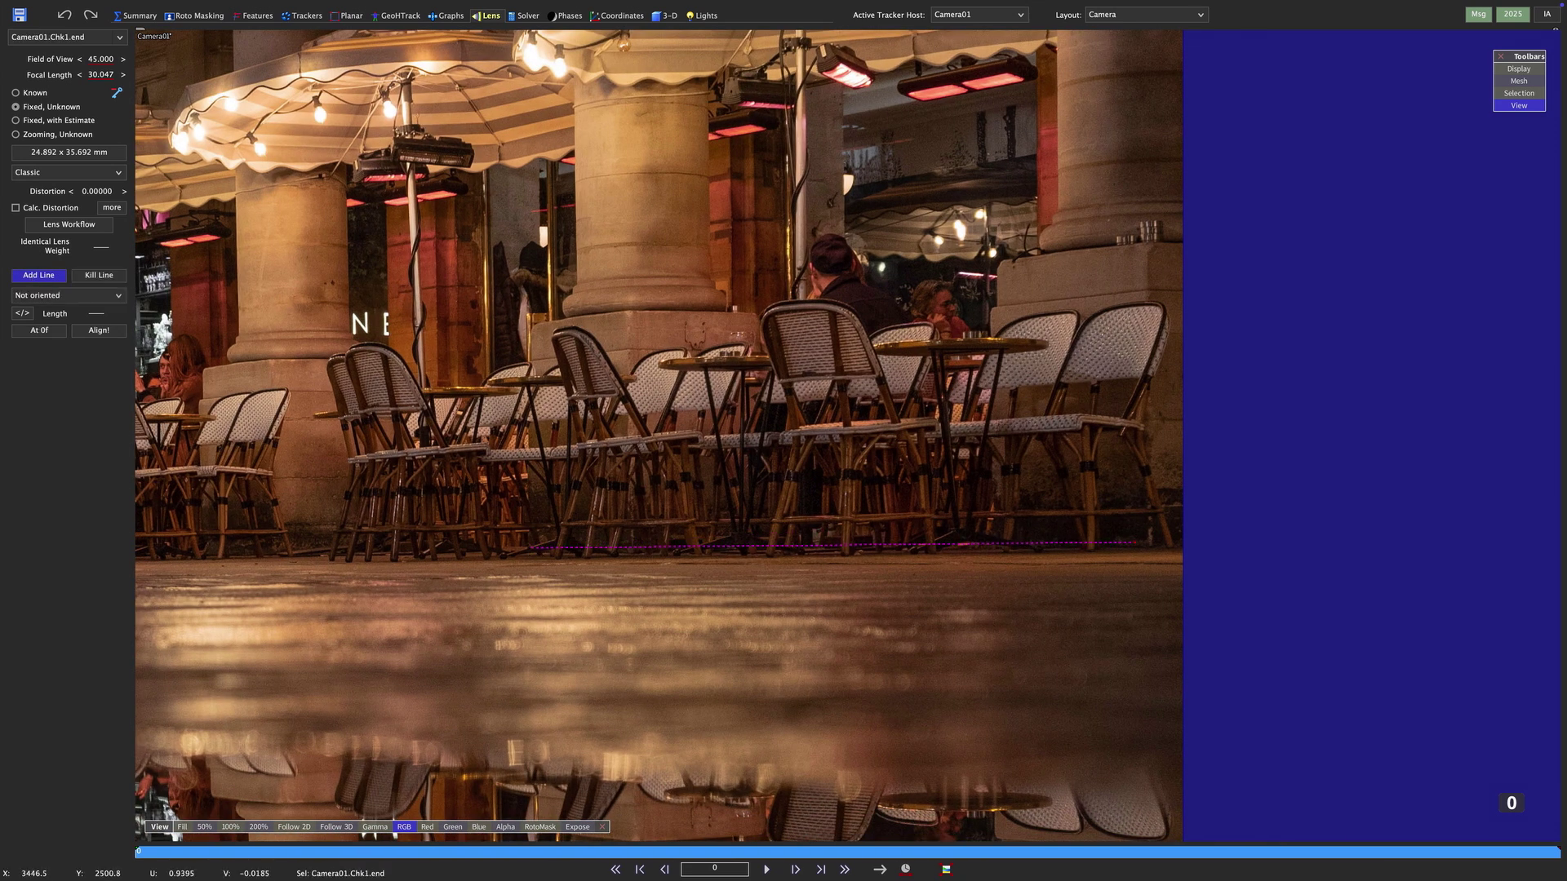
right_click(1141, 546)
- Add a Z-parallel alignment line up the doorway near the café lettering and an X-parallel one along the arched window's crossbar
right_click(436, 203)
left_click(488, 304)
middle_click_drag(571, 269, 562, 538)
scroll(561, 539, "down", 3)
scroll(740, 202, "up", 4)
middle_click_drag(741, 203, 545, 294)
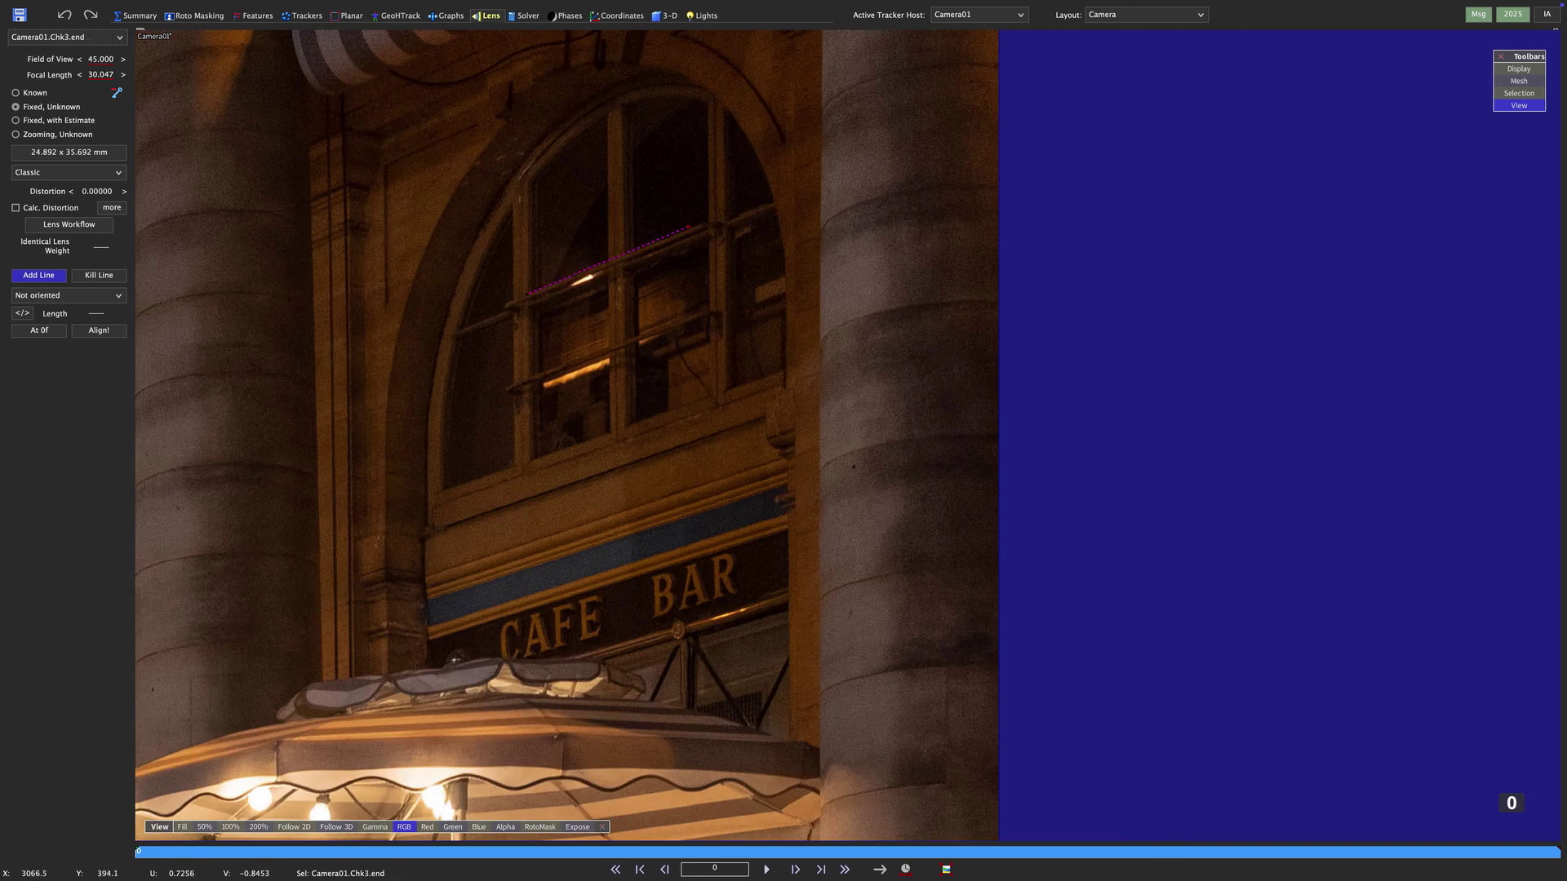
right_click(698, 226)
left_click(735, 246)
- Add vertical alignment lines beside the Cafe Bar window and in the farther arched window, both parallel to the Z axis
right_click(340, 201)
left_click(367, 241)
middle_click_drag(271, 328, 1135, 198)
scroll(387, 626, "up", 3)
right_click(367, 414)
left_click(400, 469)
- Add alignment lines along the cornice above the columns and on the facade behind them, both parallel to the X axis
scroll(400, 468, "down", 3)
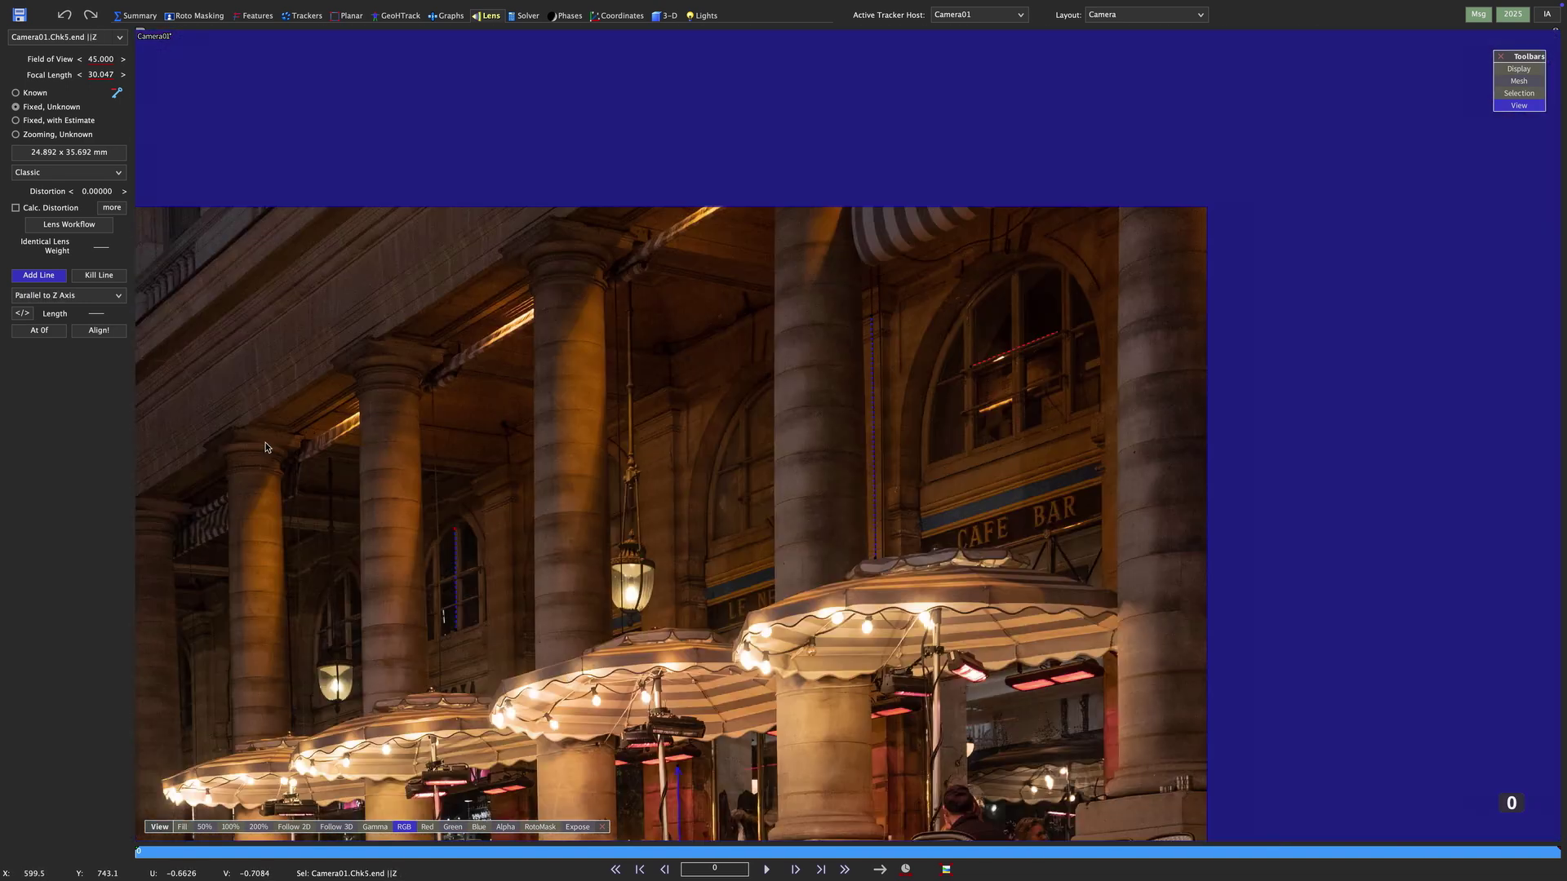
scroll(343, 538, "up", 4)
right_click(935, 78)
left_click(979, 113)
scroll(785, 331, "down", 3)
scroll(789, 147, "up", 3)
scroll(790, 146, "up", 3)
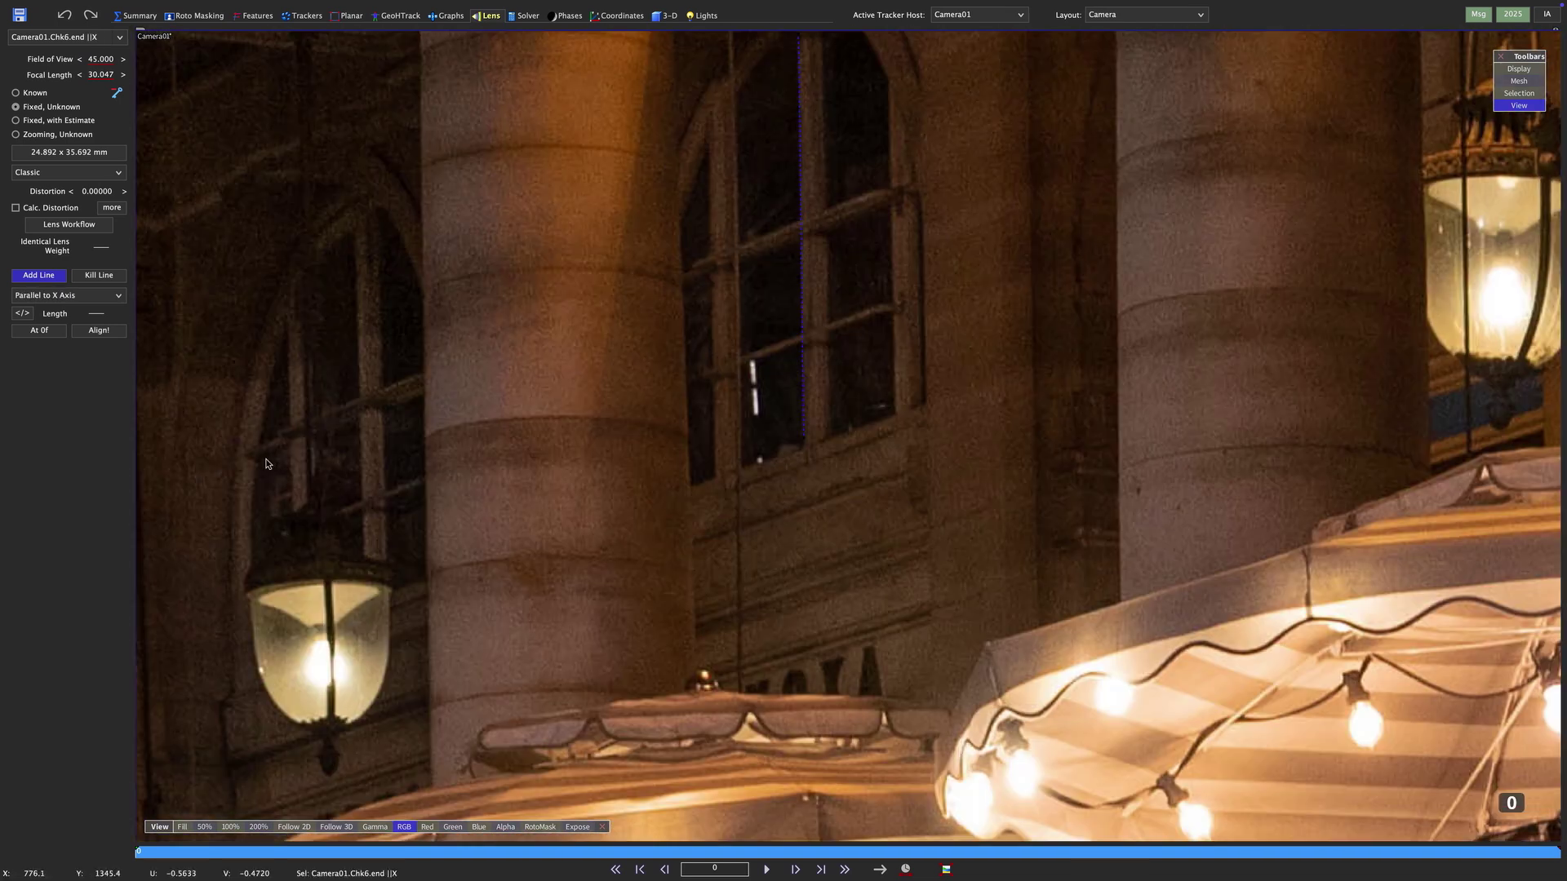
right_click(905, 475)
left_click(955, 522)
- Align the café camera to the drawn lines and frame it in the 3-D room's quad views
scroll(955, 523, "down", 3)
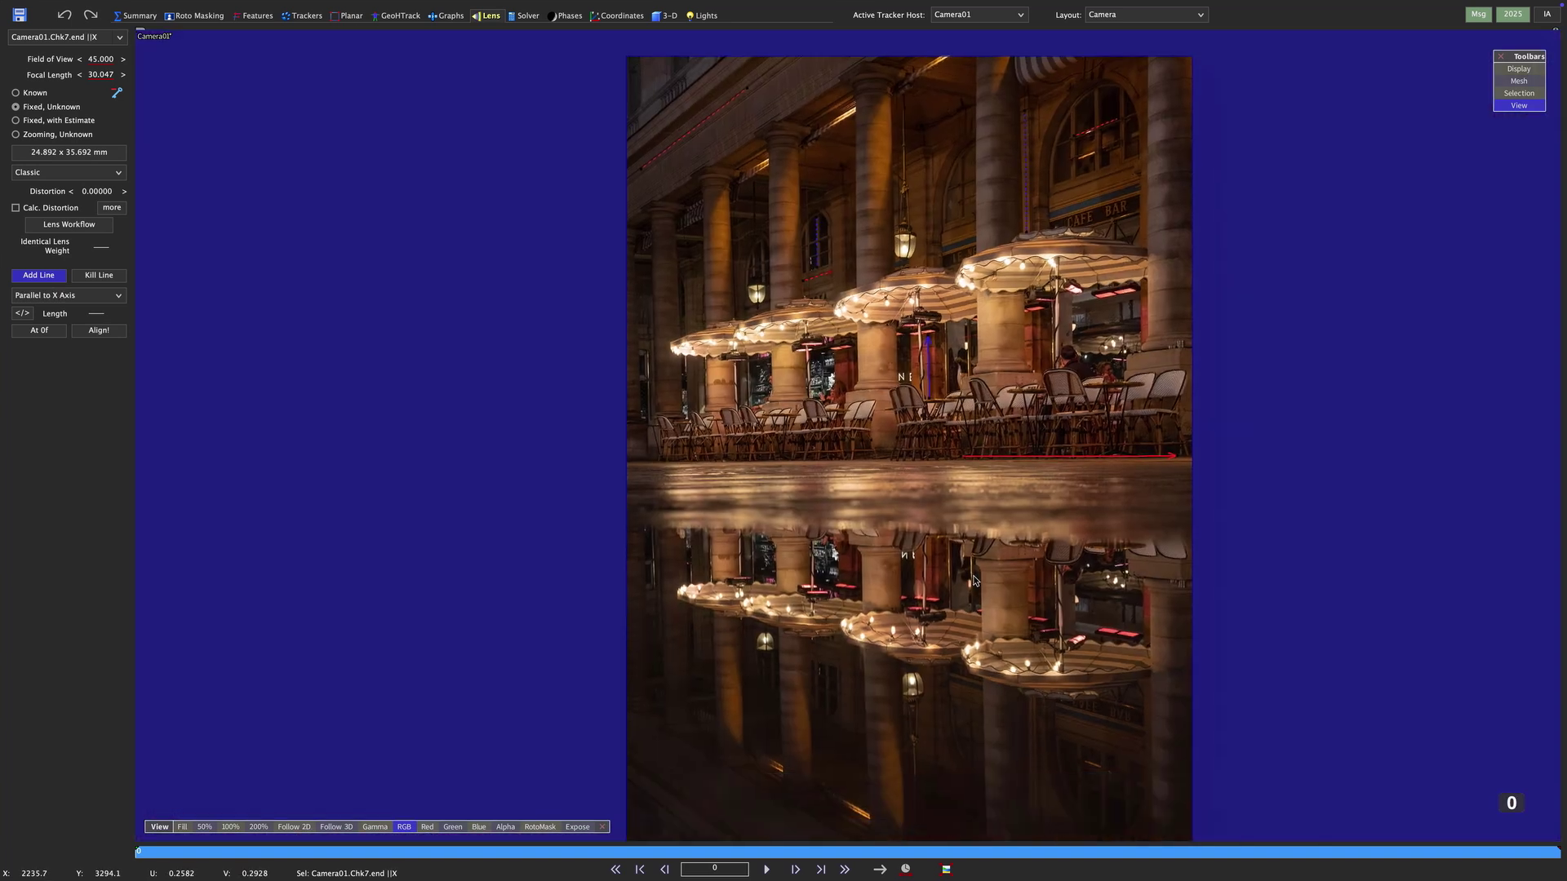
scroll(612, 56, "up", 3)
left_click(671, 15)
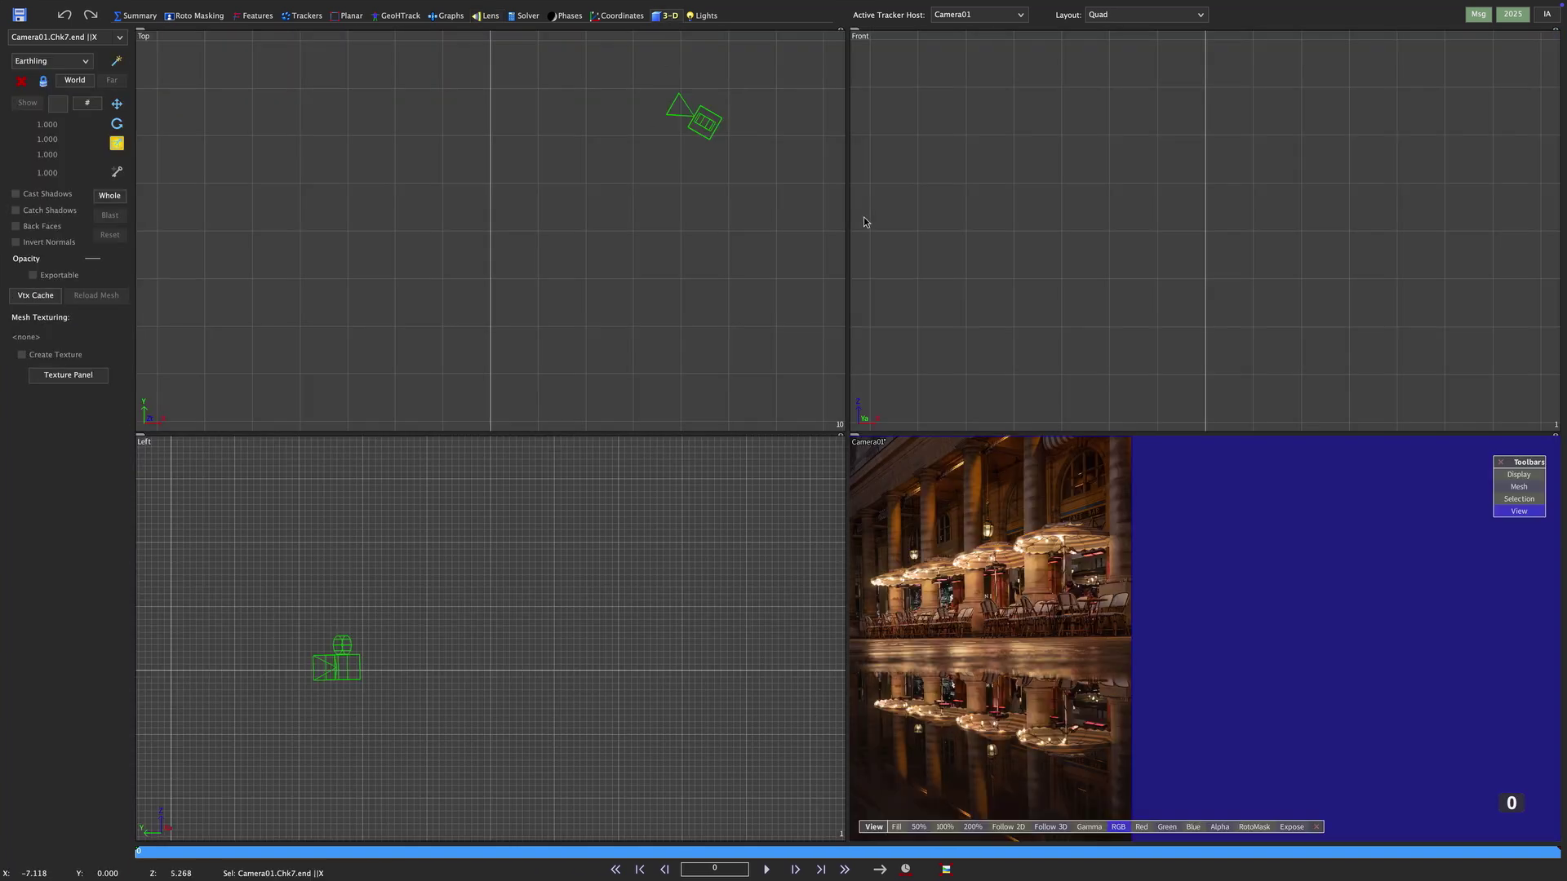
middle_click_drag(1091, 133, 1196, 321)
key("f")
key("f")
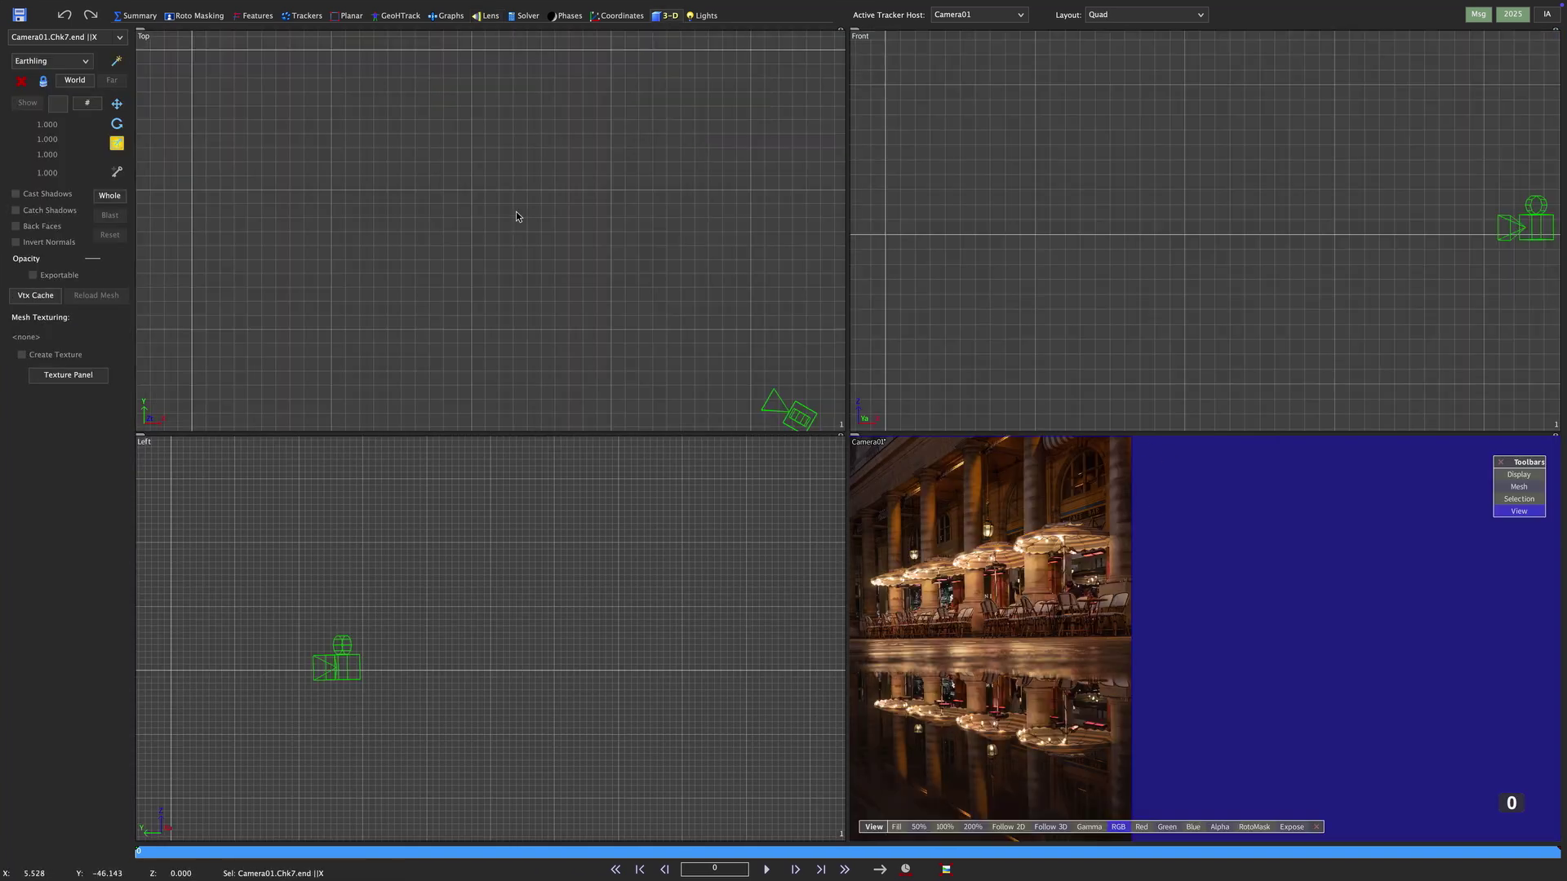
- Create a box about 17.4 by 19.3 units in the Top view with one corner at the origin
left_click(44, 62)
left_click(44, 77)
left_click_drag(185, 53, 262, 147)
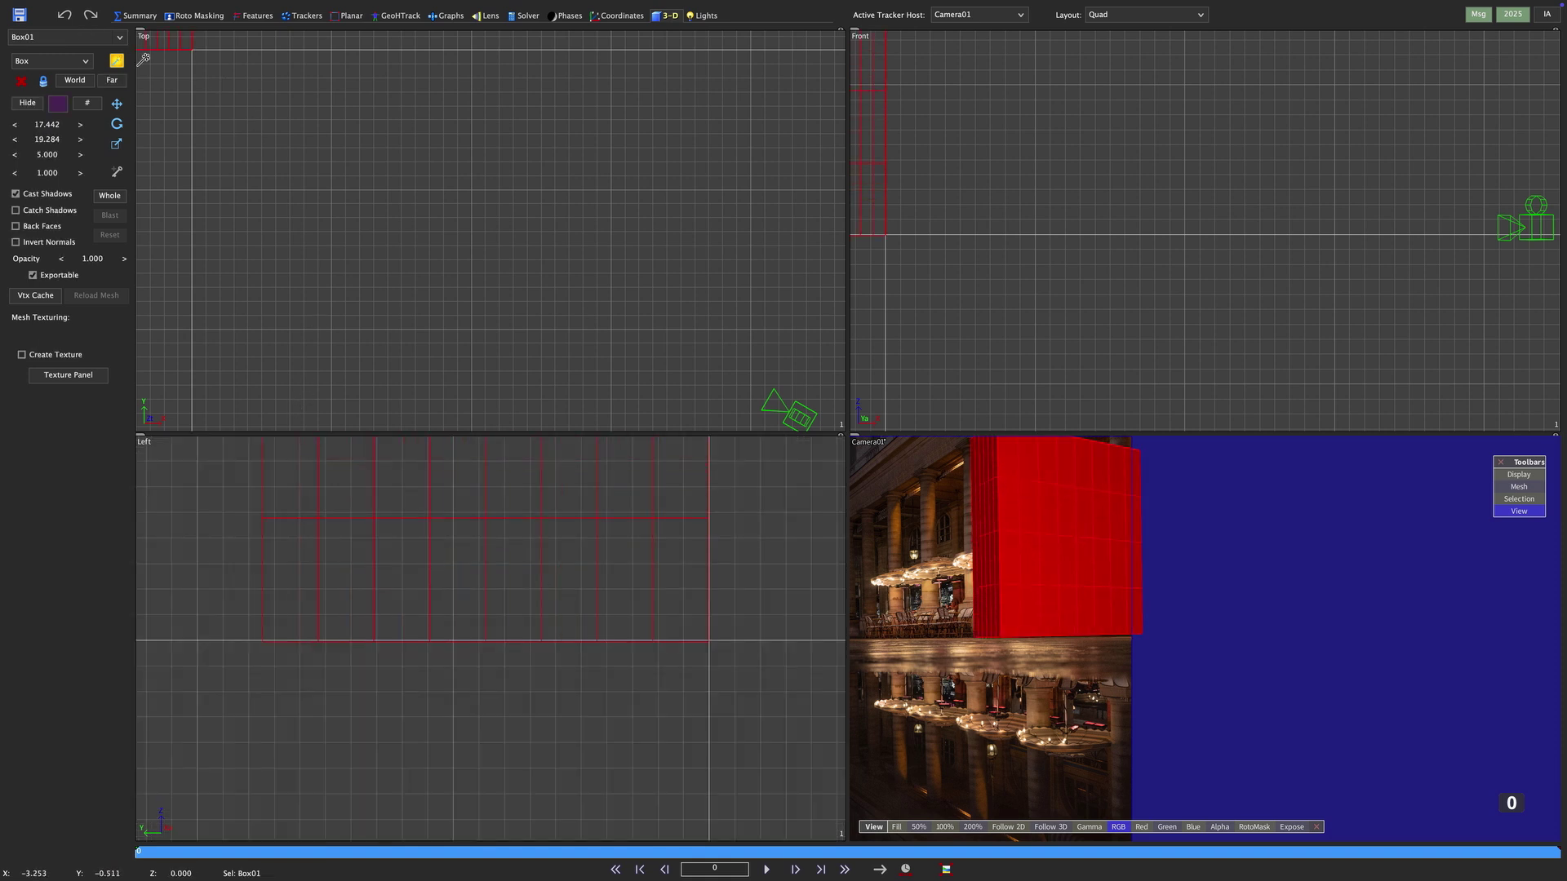
- Turn off Solid Meshes in the camera view so the box displays as a wireframe
right_click(1088, 571)
mouse_move(1143, 617)
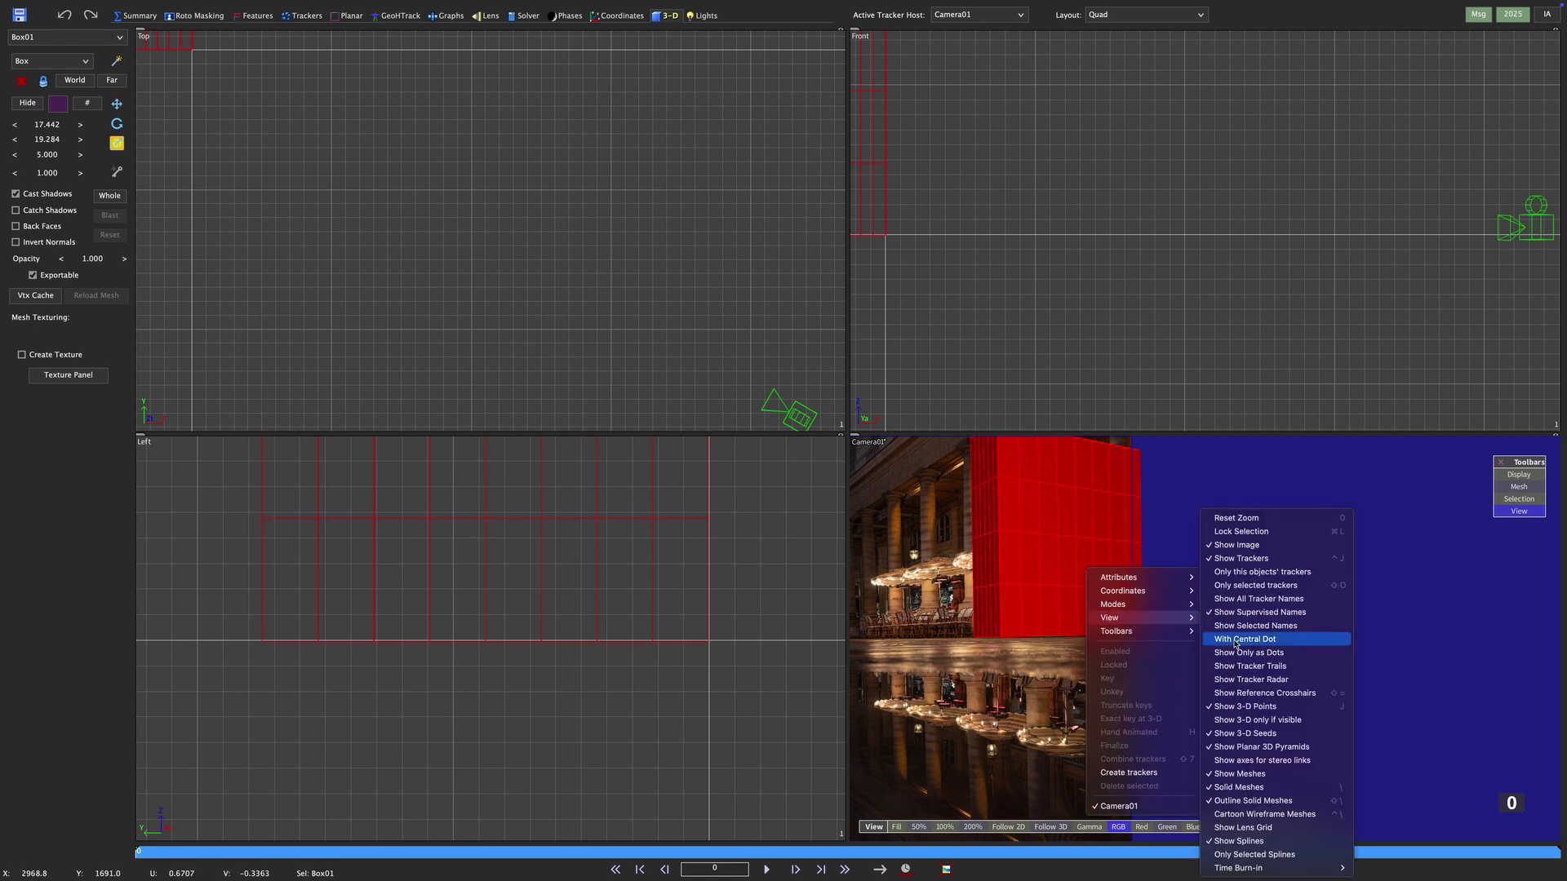
left_click(1241, 787)
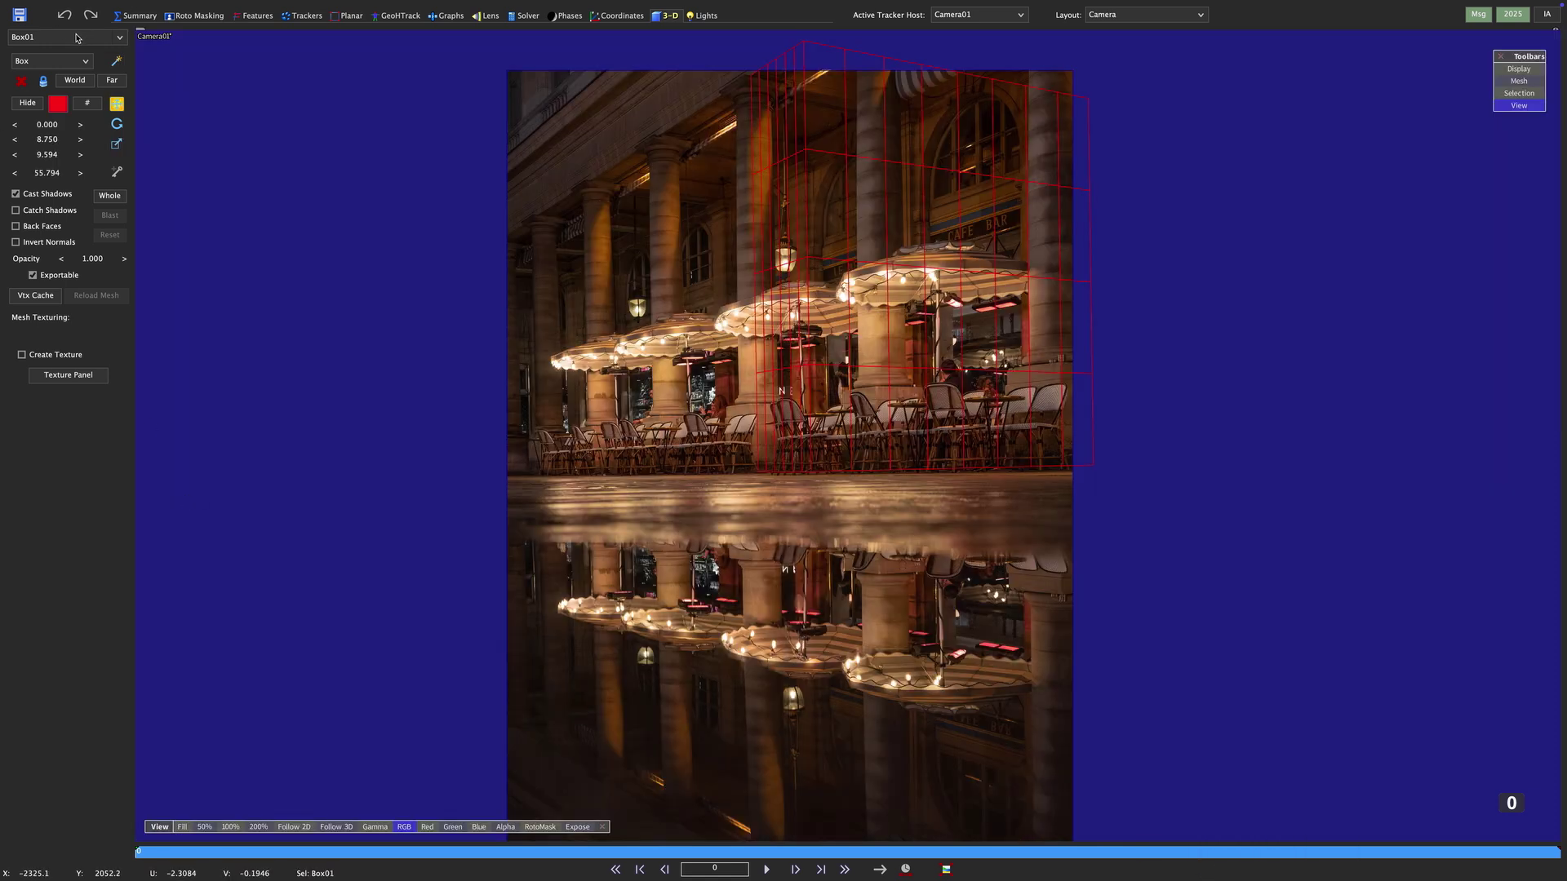
- Select Camera01 and adjust its Z position to 0.975 to shift the box against the café facade
left_click(75, 39)
left_click(65, 53)
left_click_drag(48, 160, 55, 160)
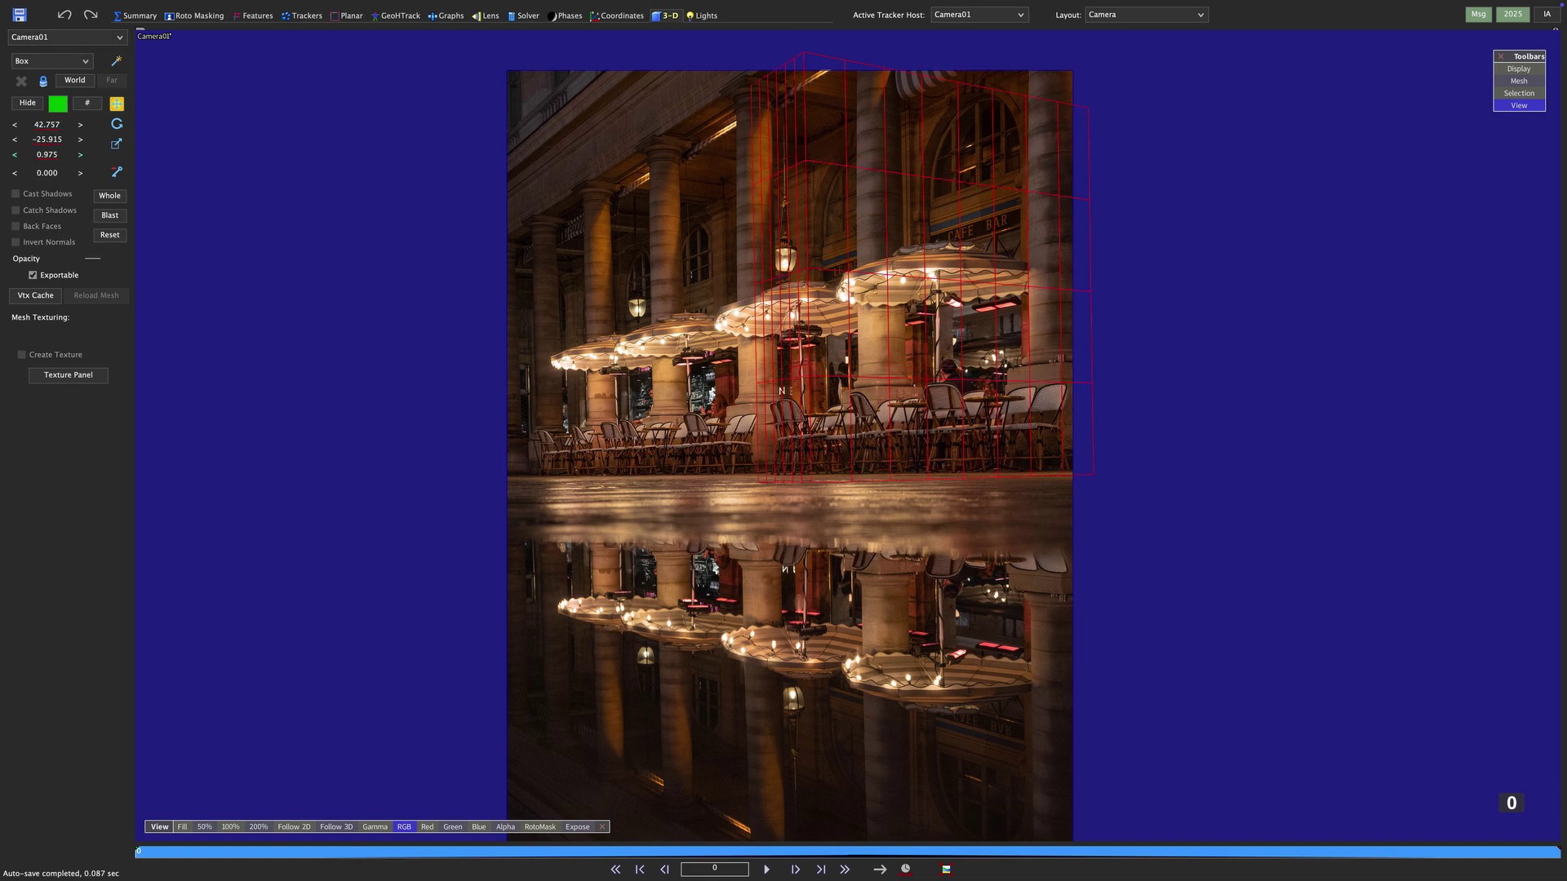